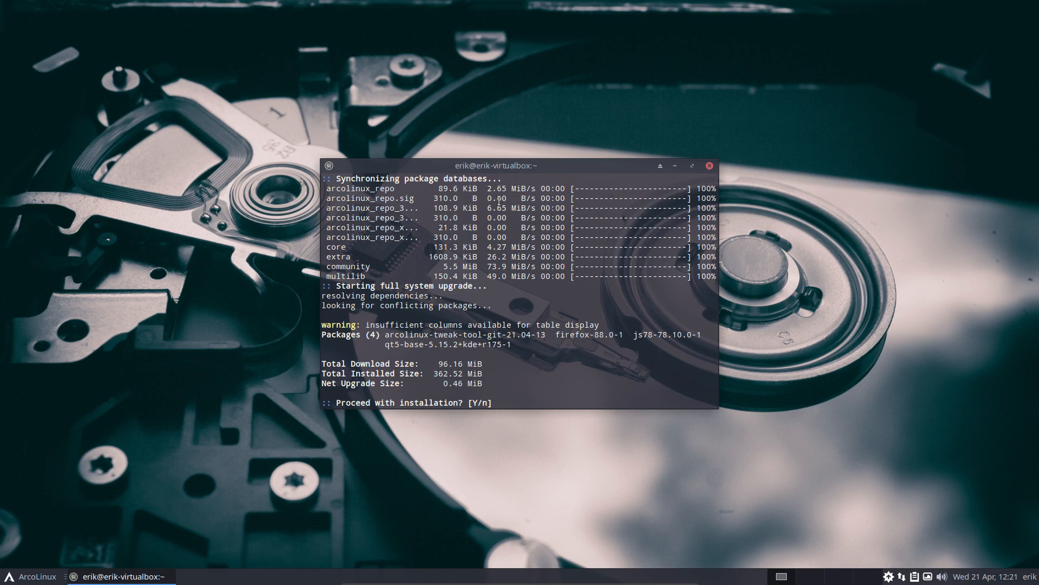
Approve the pending upgrade of four packages (96.16 MiB), including arcolinux-tweak-tool-git.
key(Return)
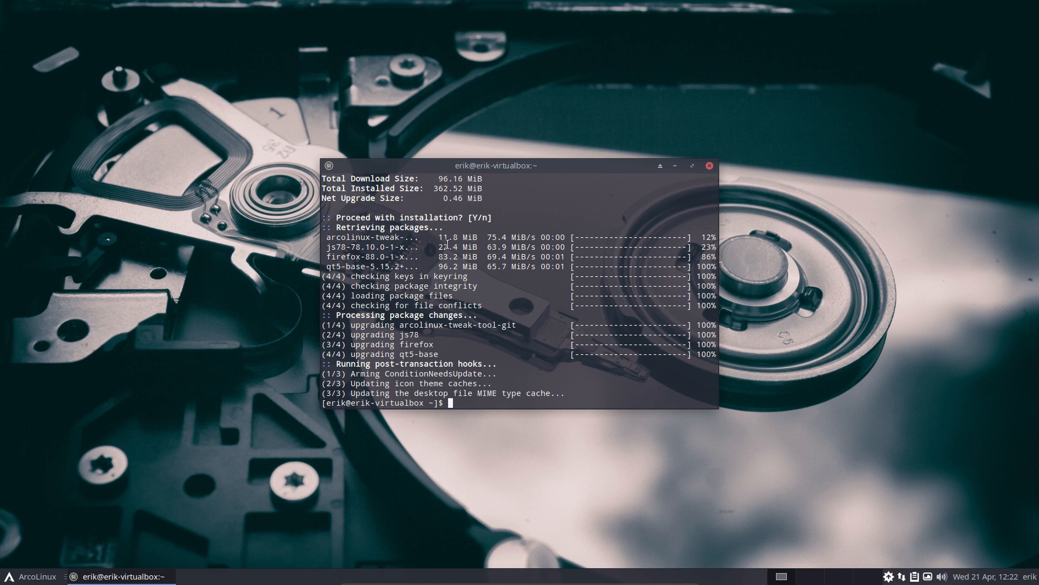
Launch ArcoLinux Tweak Tool via a 'twe' menu search and authorise it with the account password.
click(27, 579)
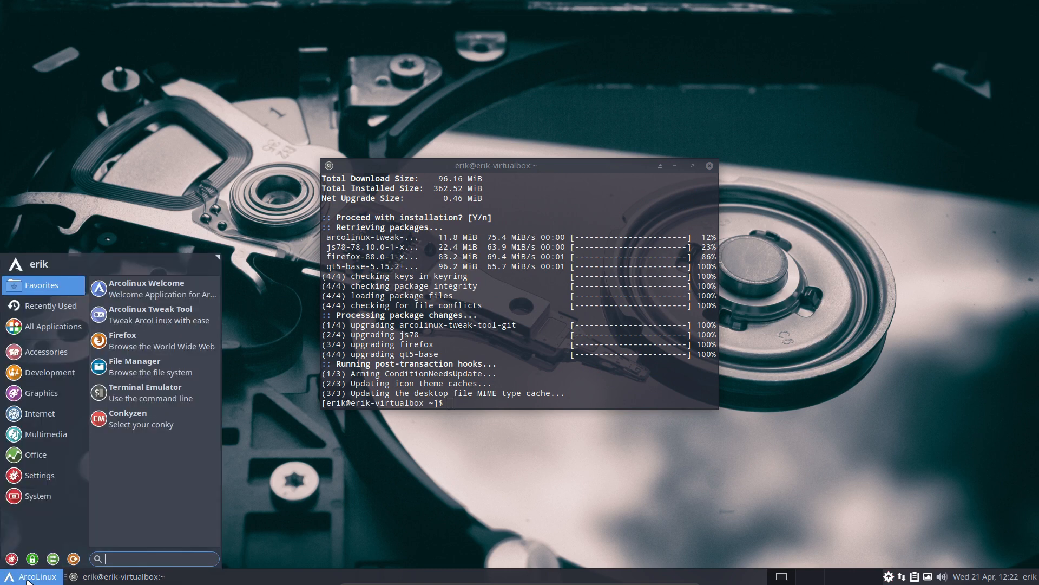
text(twe)
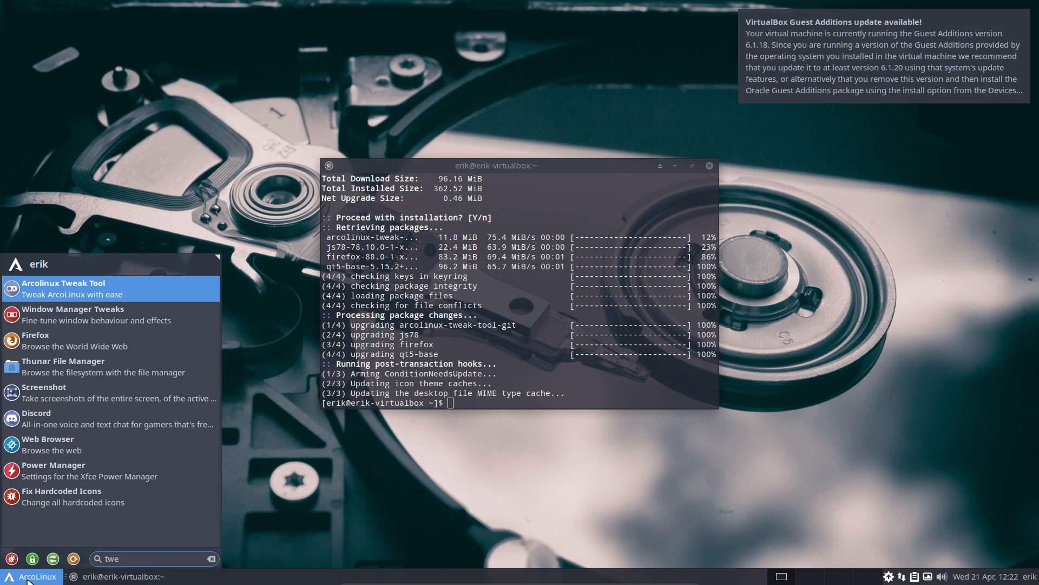
key(Return)
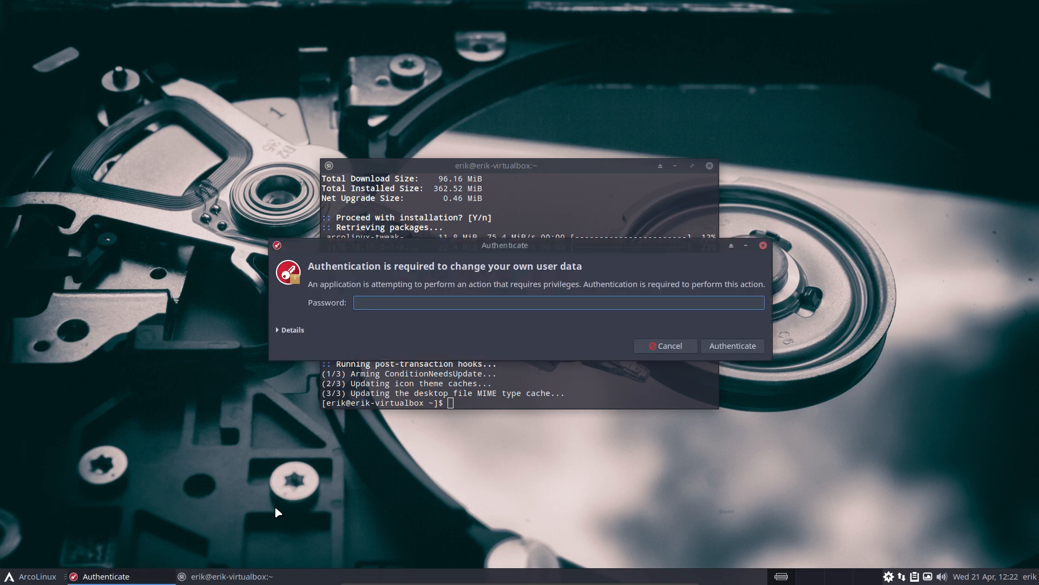
text(•••)
key(Return)
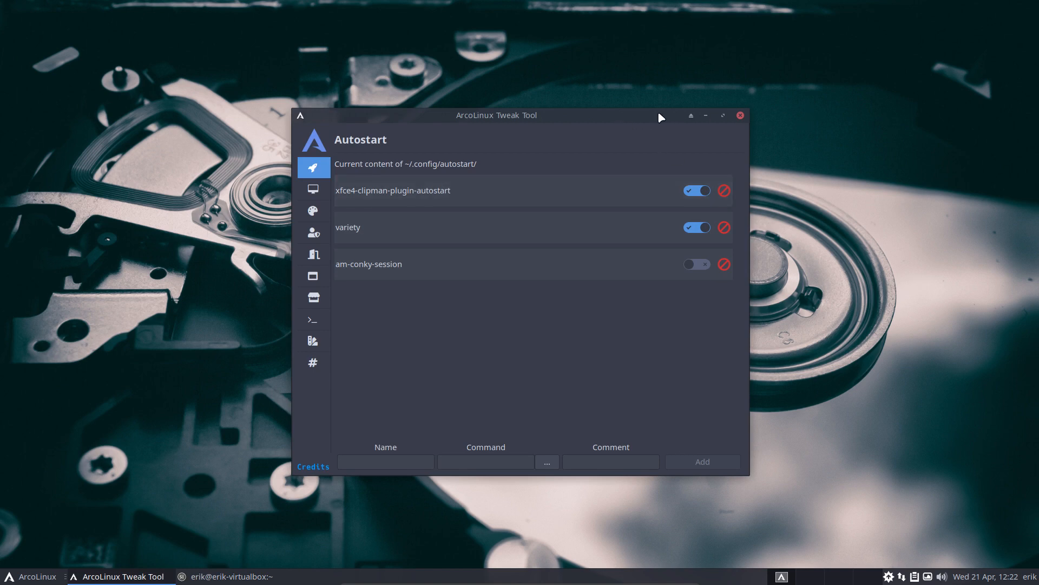
Close the finished terminal window and move the Tweak Tool back toward the centre.
drag(662, 114, 849, 109)
drag(440, 175, 247, 175)
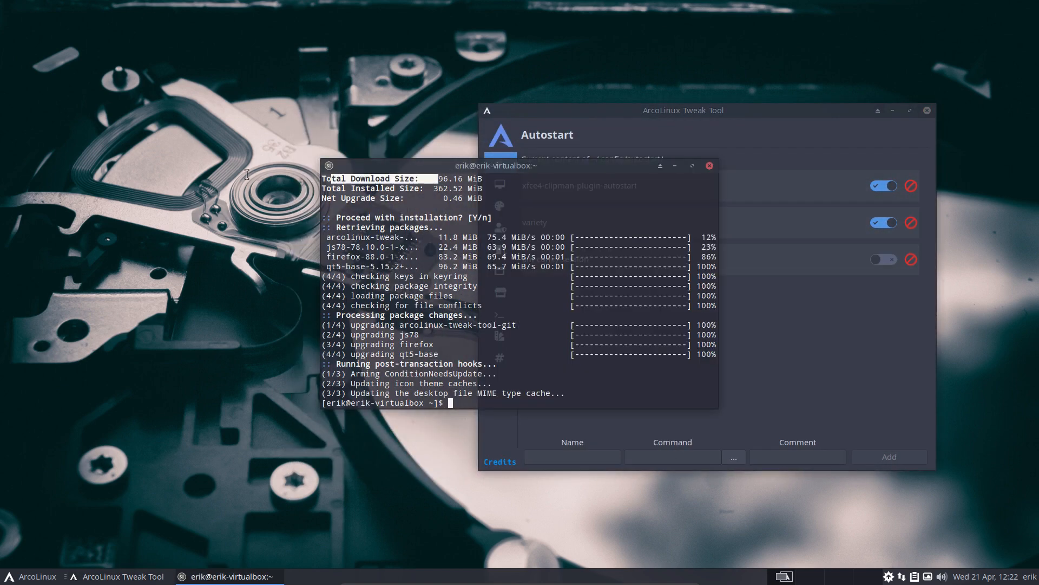
click(709, 165)
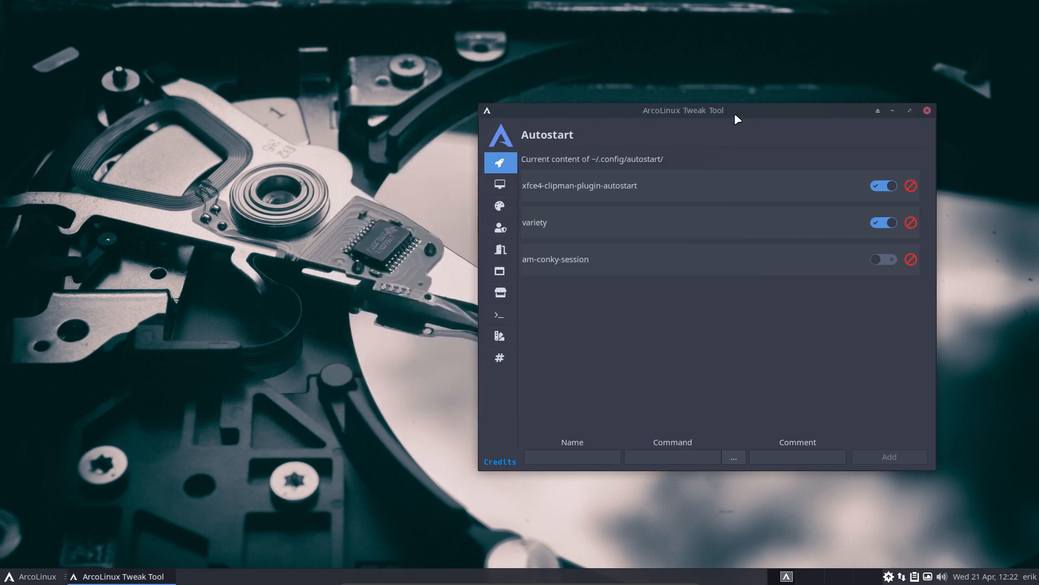
drag(737, 113, 573, 103)
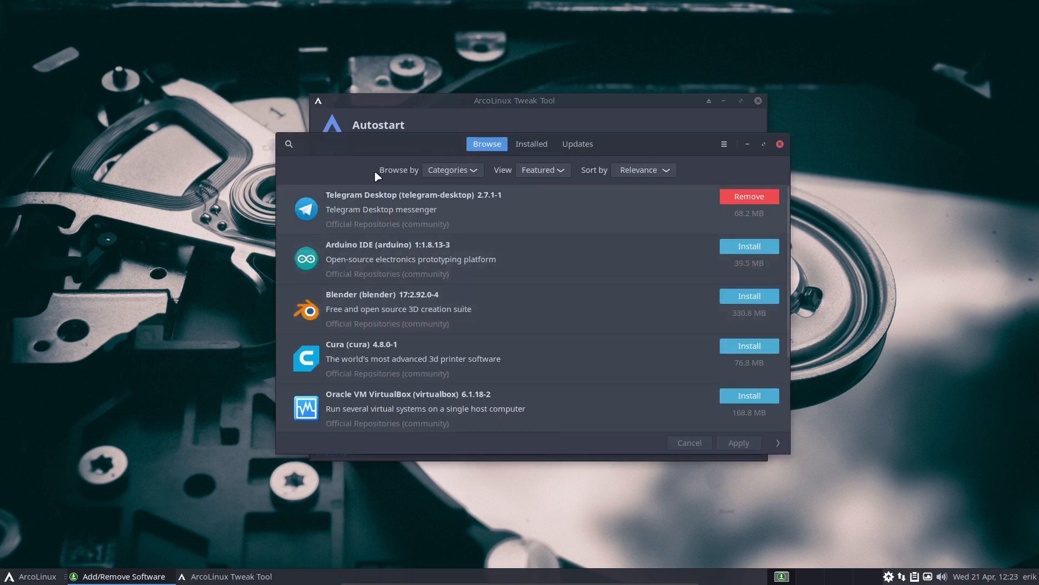
Search packages for 'tweak' to confirm arcolinux-tweak-tool-git 21.04-13 is installed, then close Pamac.
click(289, 143)
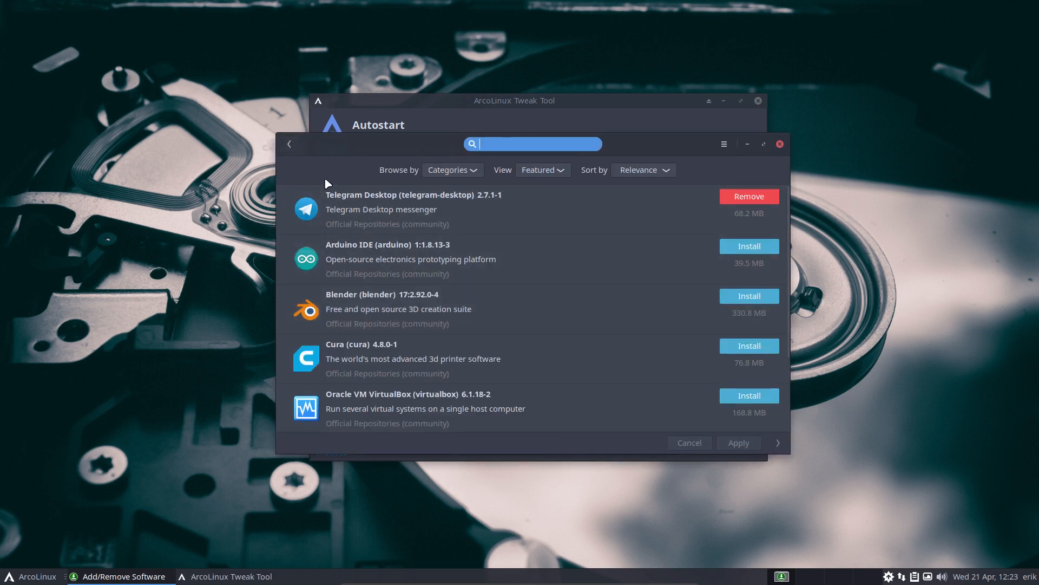
text(tweak)
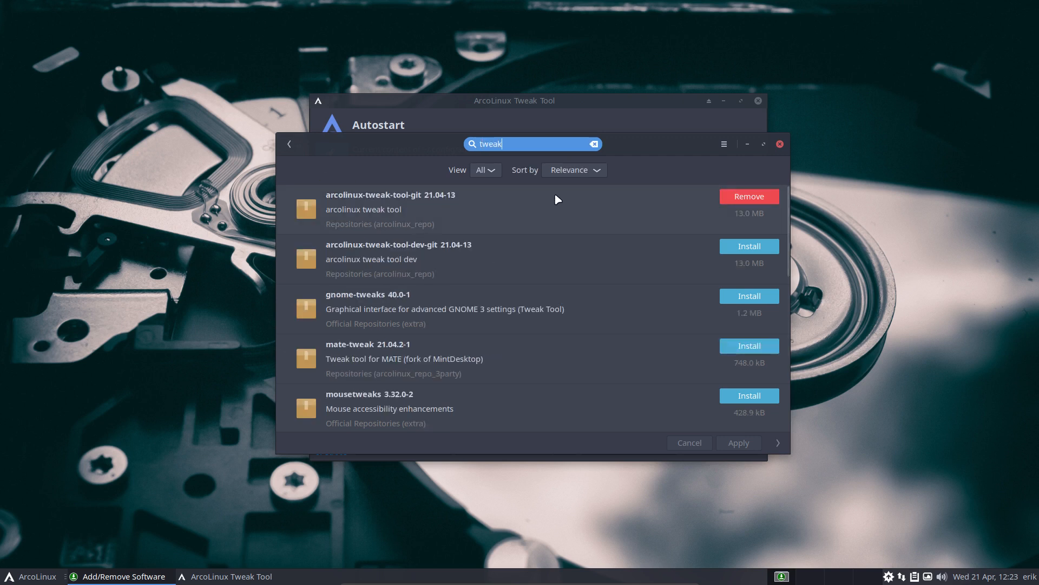
click(780, 144)
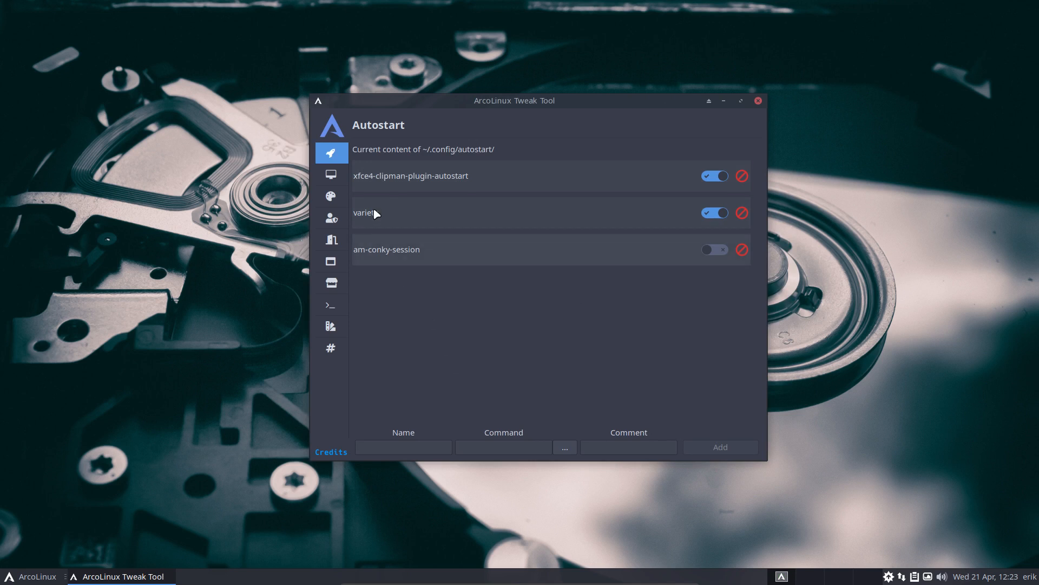
Switch to the Desktop Installer page, where awesome shows as not installed, and reopen Add/Remove Software.
click(331, 175)
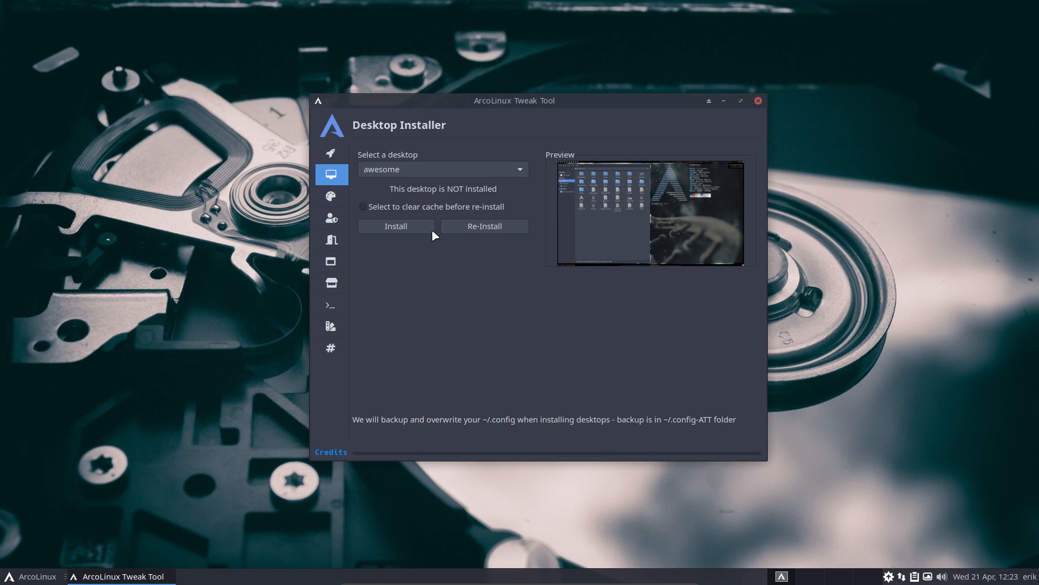
click(889, 577)
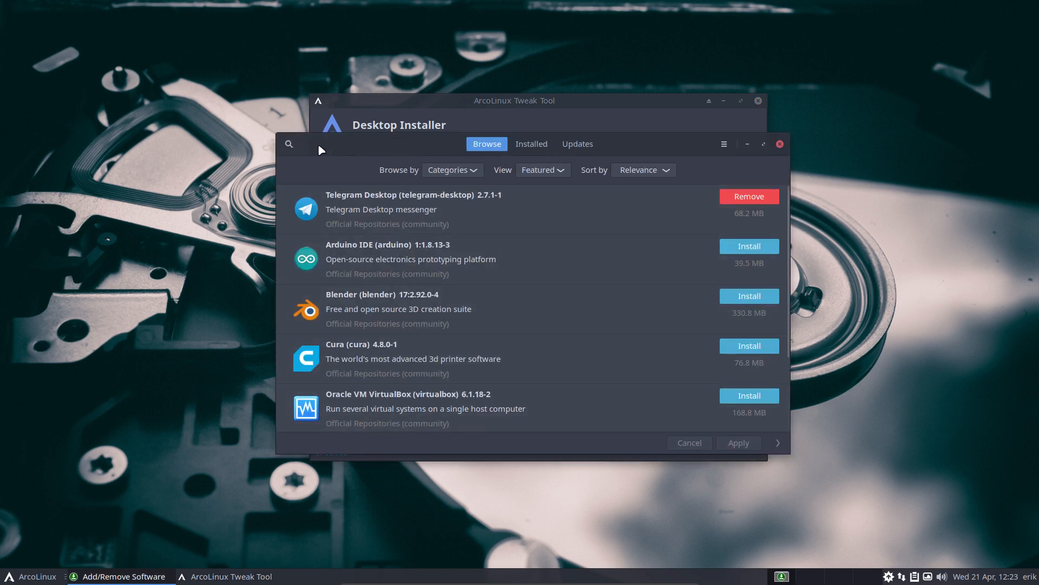
Search the package catalogue for 'all-des' to list the all-desktops packages.
click(282, 144)
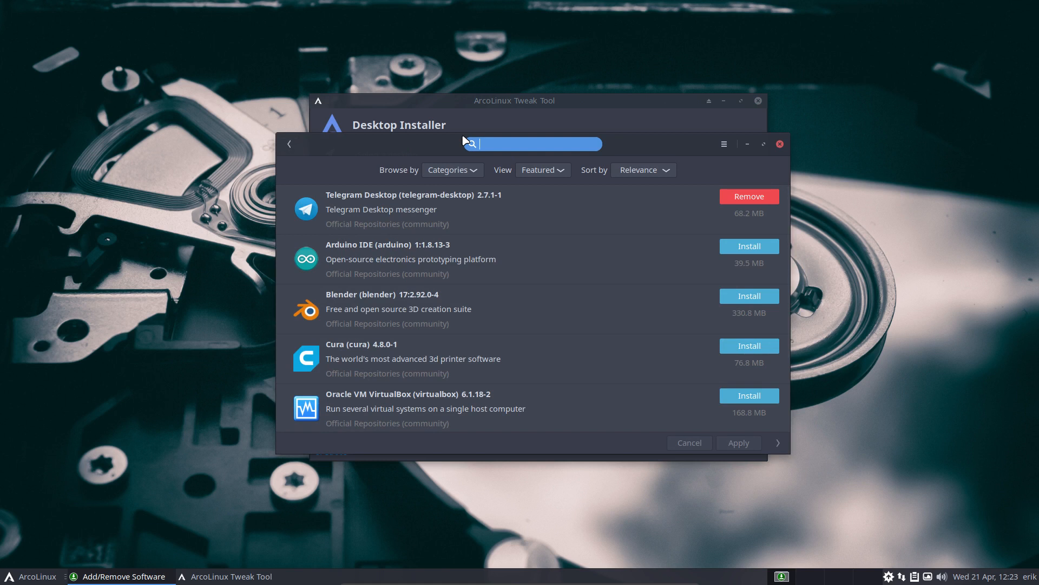
text(all)
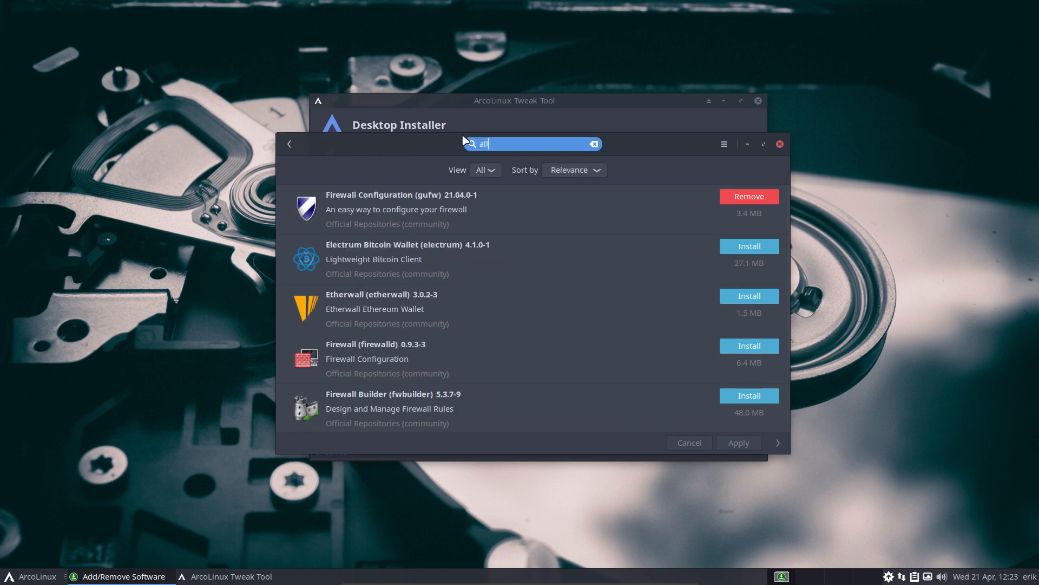
text(-des)
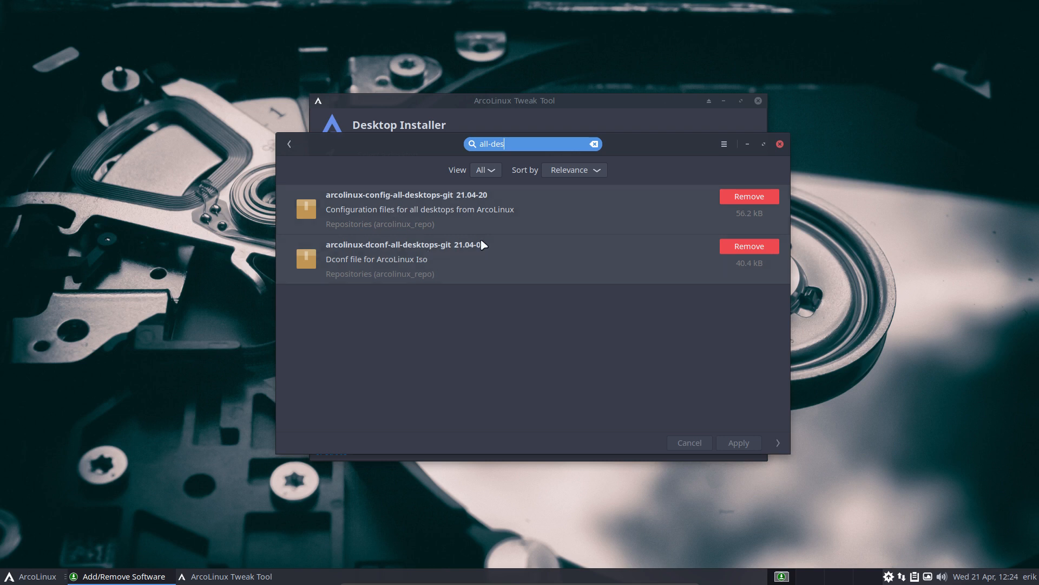
click(405, 269)
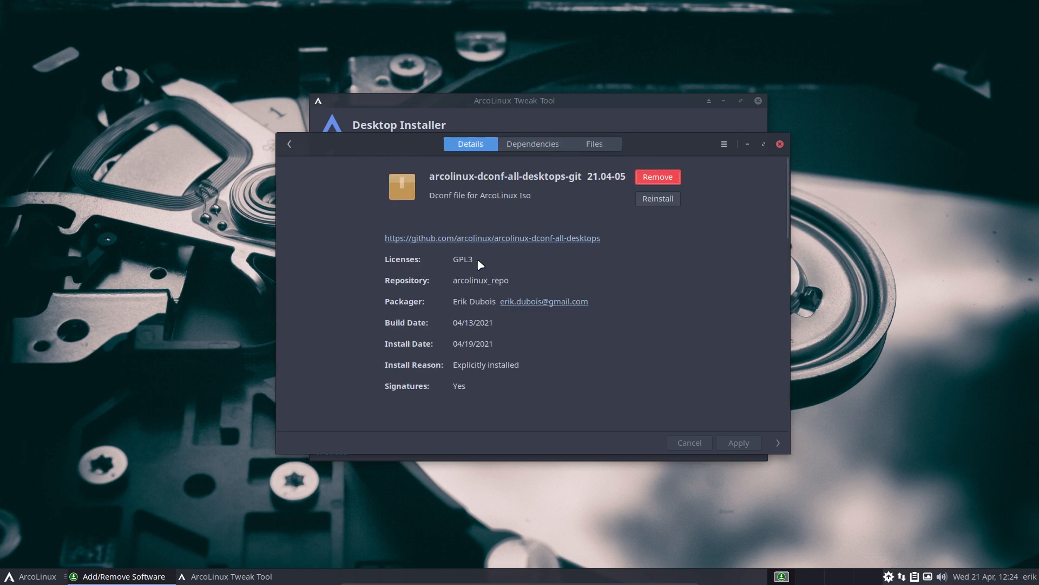
click(538, 146)
click(600, 145)
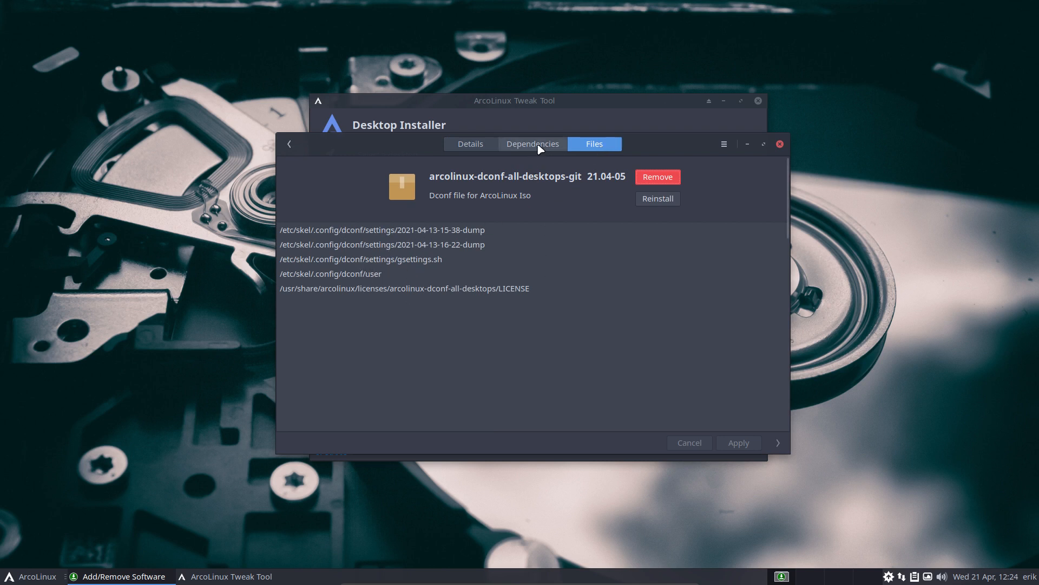
click(290, 144)
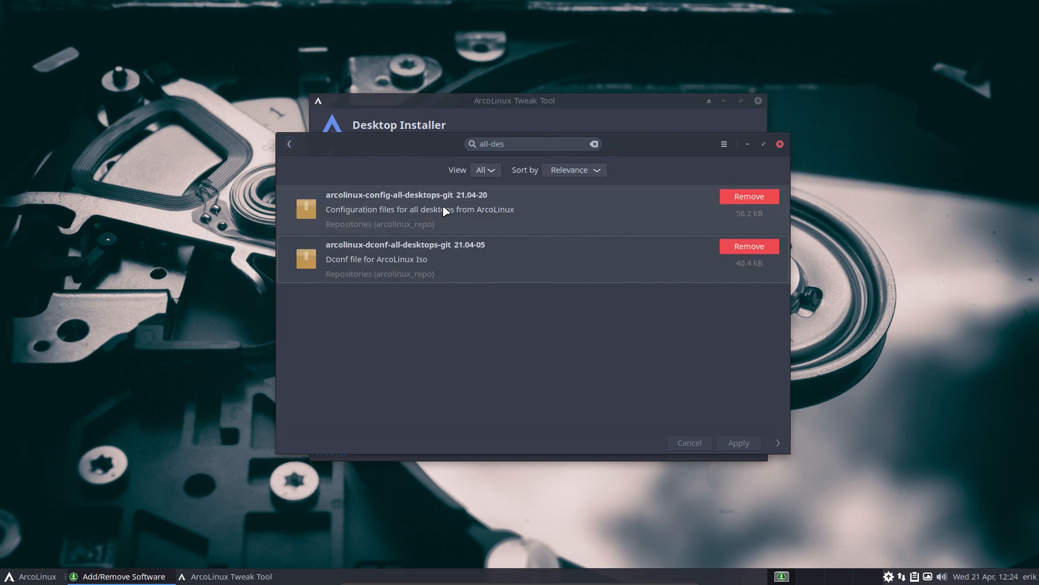
click(418, 213)
click(595, 144)
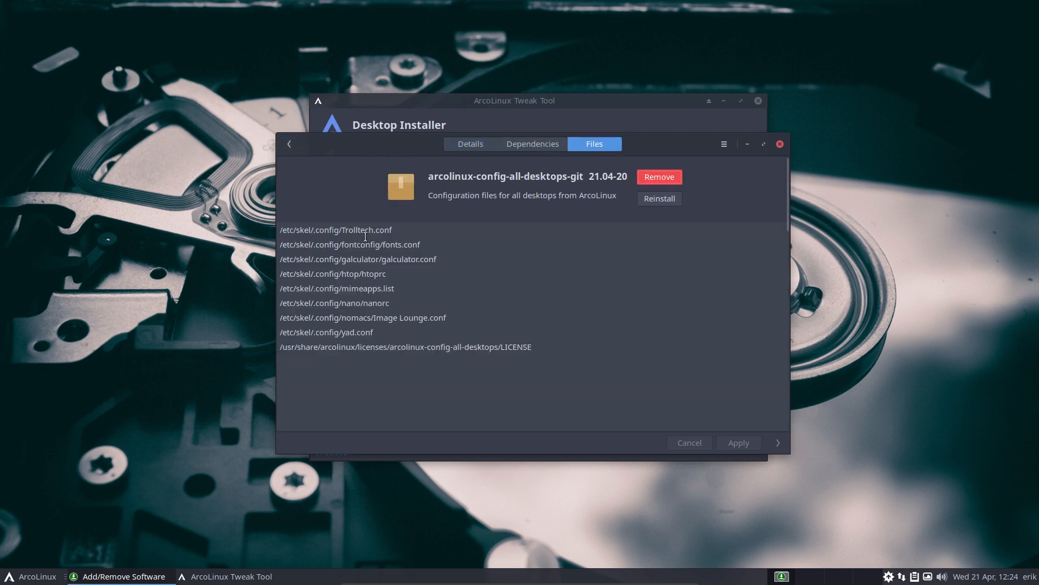
drag(383, 244, 447, 246)
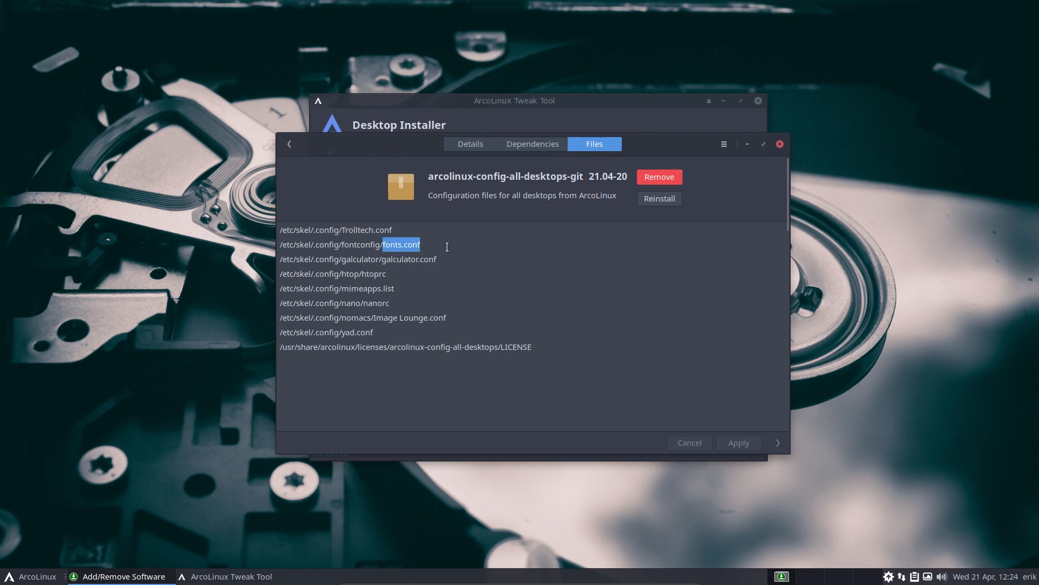
drag(380, 259, 493, 252)
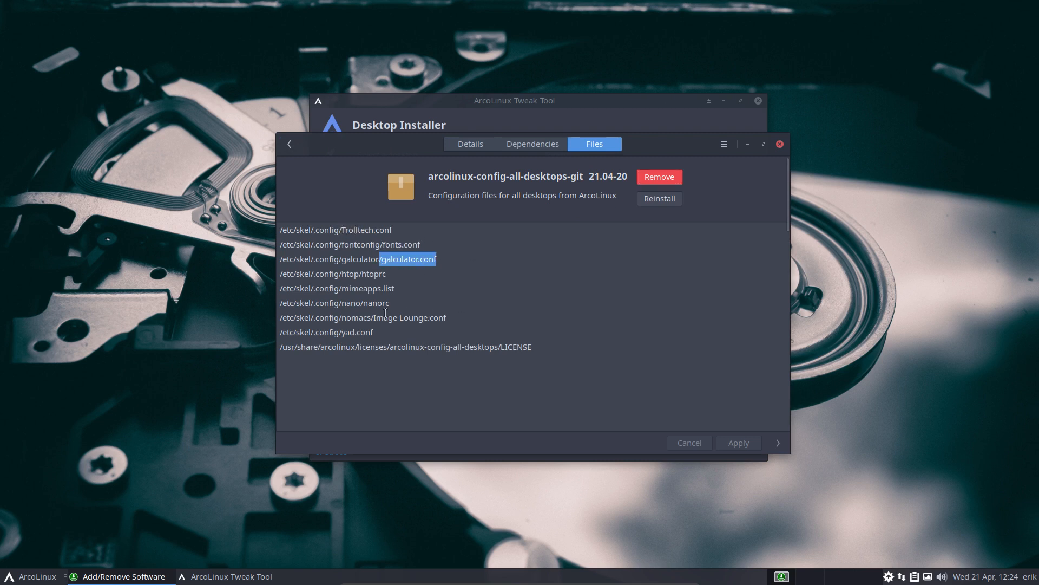
click(349, 265)
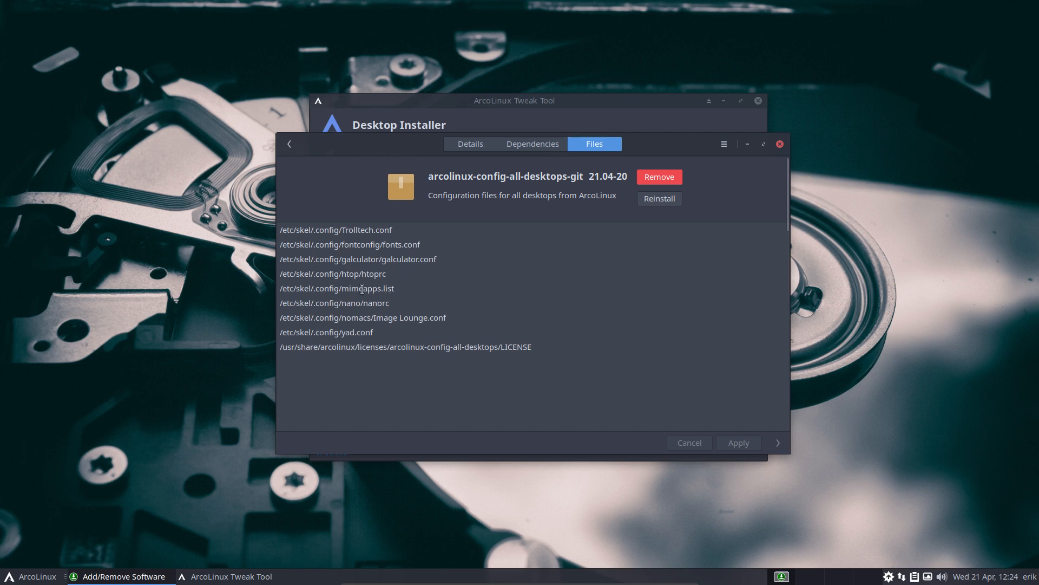
drag(342, 288, 401, 289)
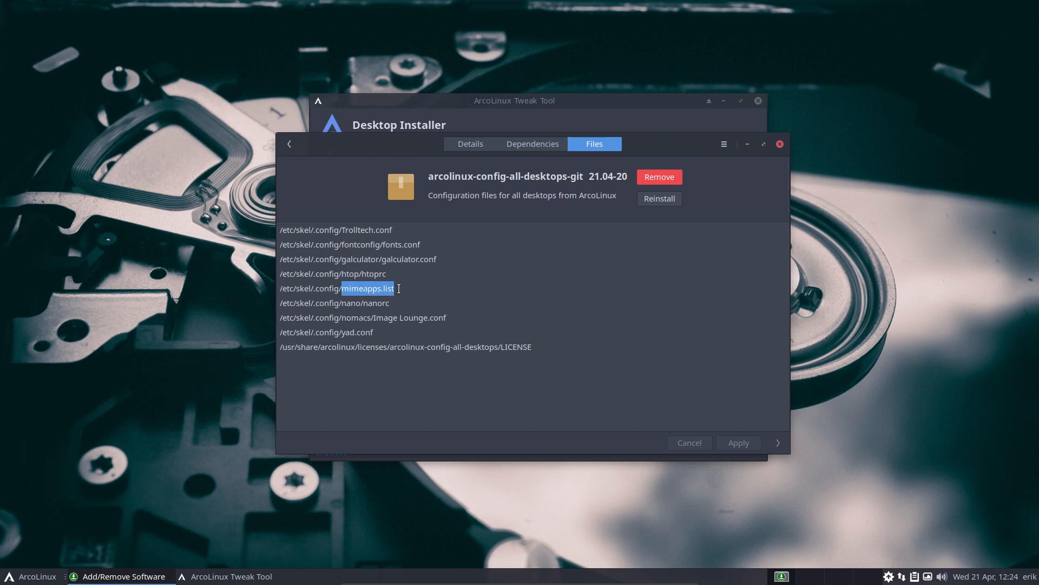
click(380, 300)
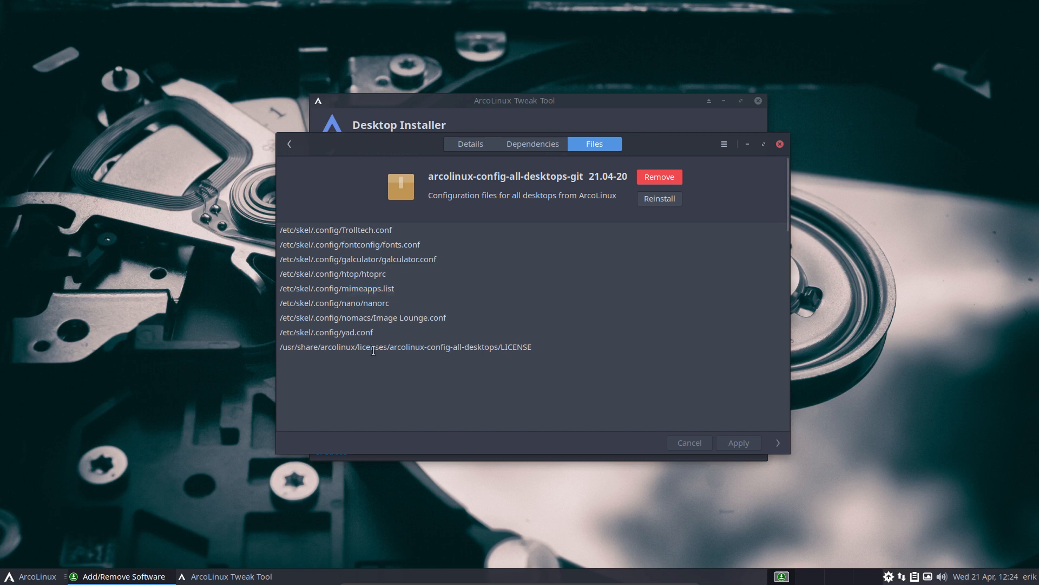
click(291, 145)
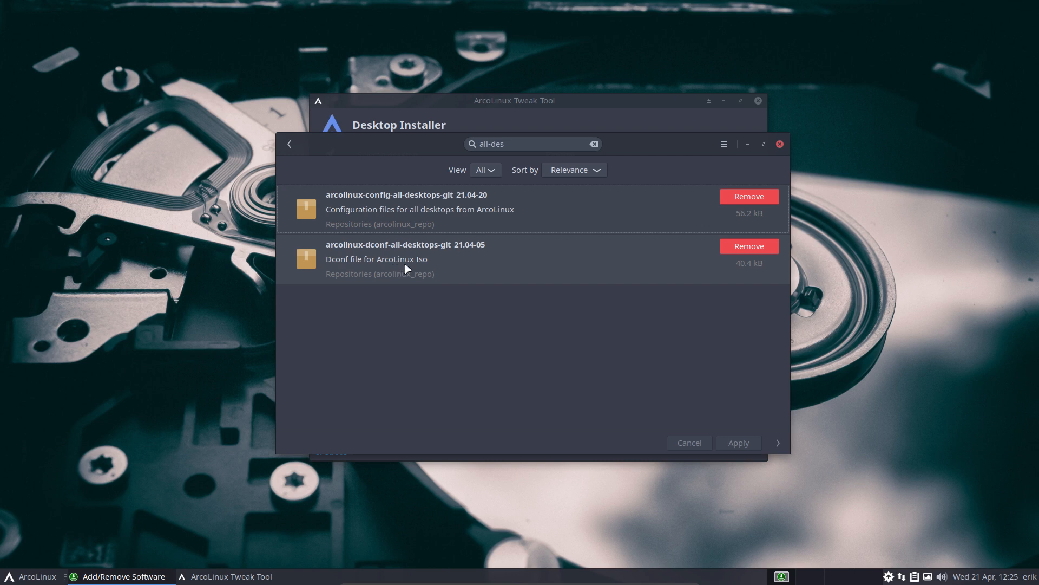
click(782, 145)
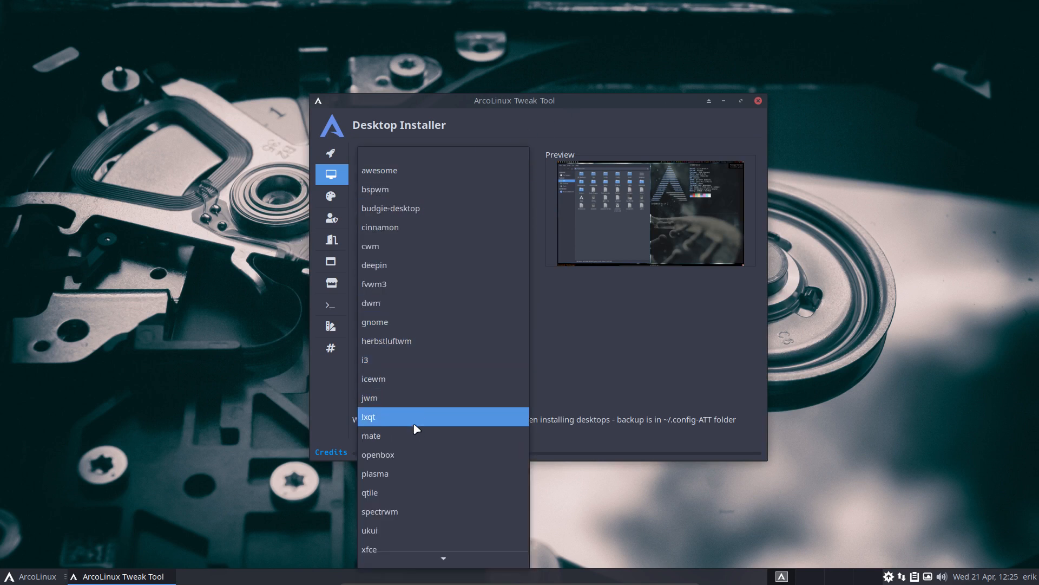
click(439, 293)
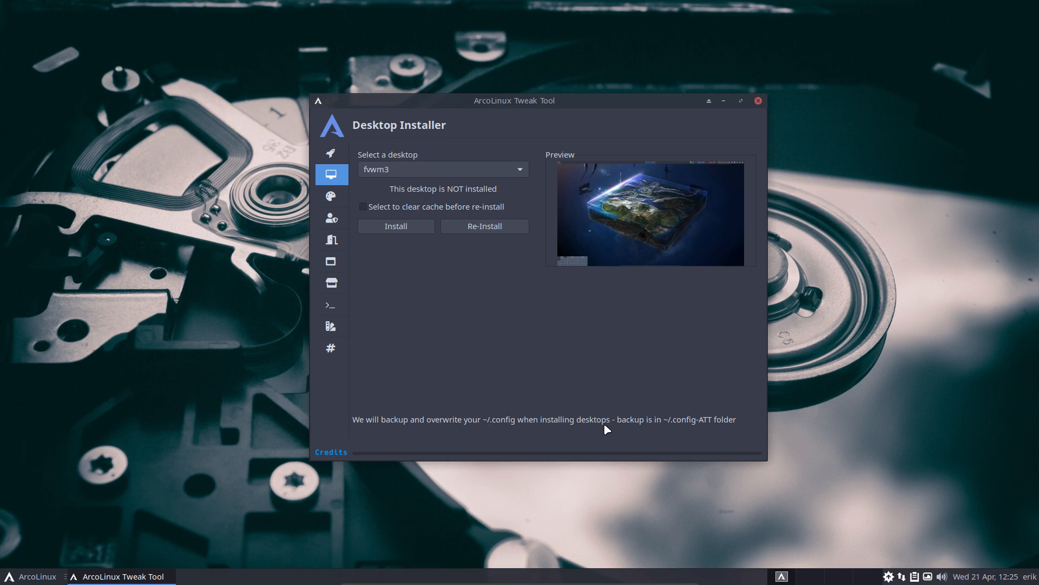
Open Thunar on the home folder with hidden files shown, arranged beside the Tweak Tool.
drag(560, 100, 711, 103)
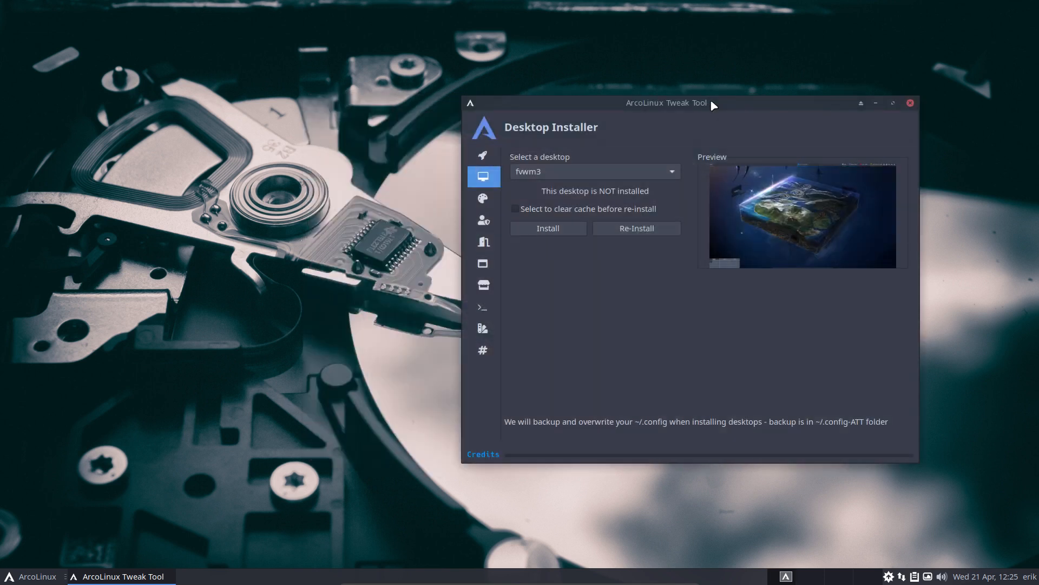
key(super+shift+Return)
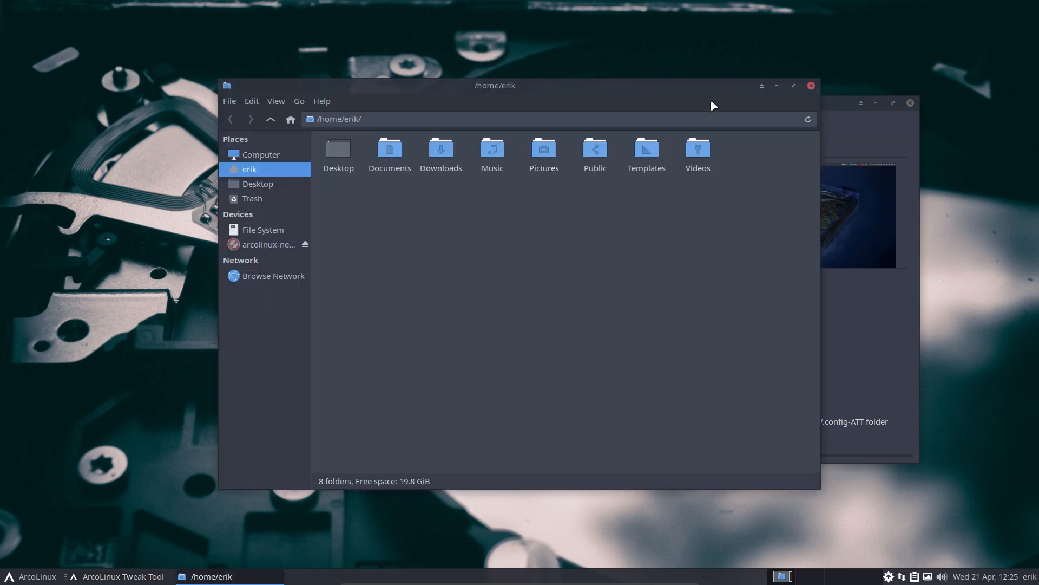
key(ctrl+h)
drag(543, 87, 359, 63)
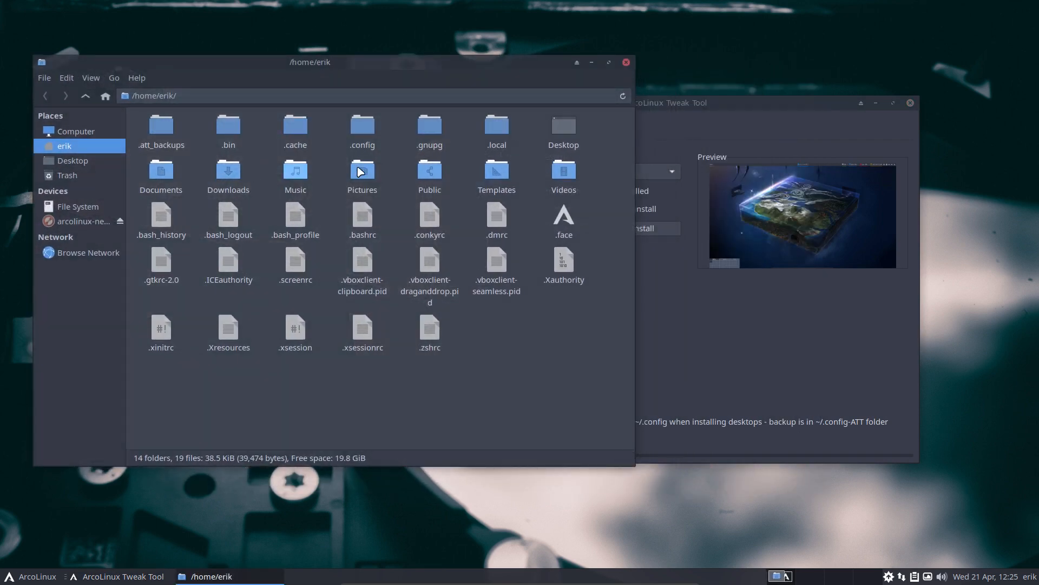
drag(706, 96, 770, 174)
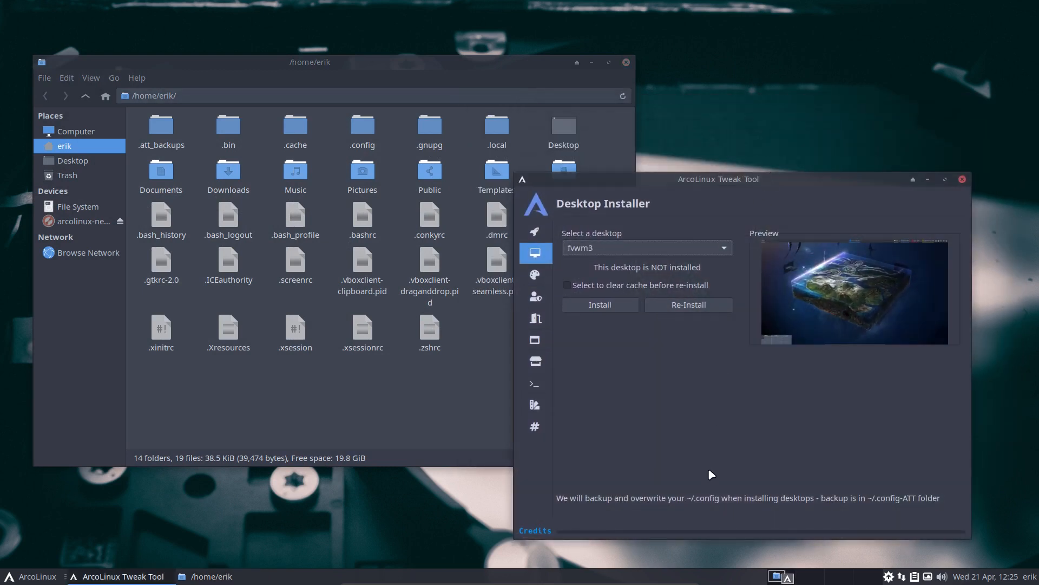
Select the .config folder in Thunar and open the Tweak Tool's installable desktops list.
click(363, 129)
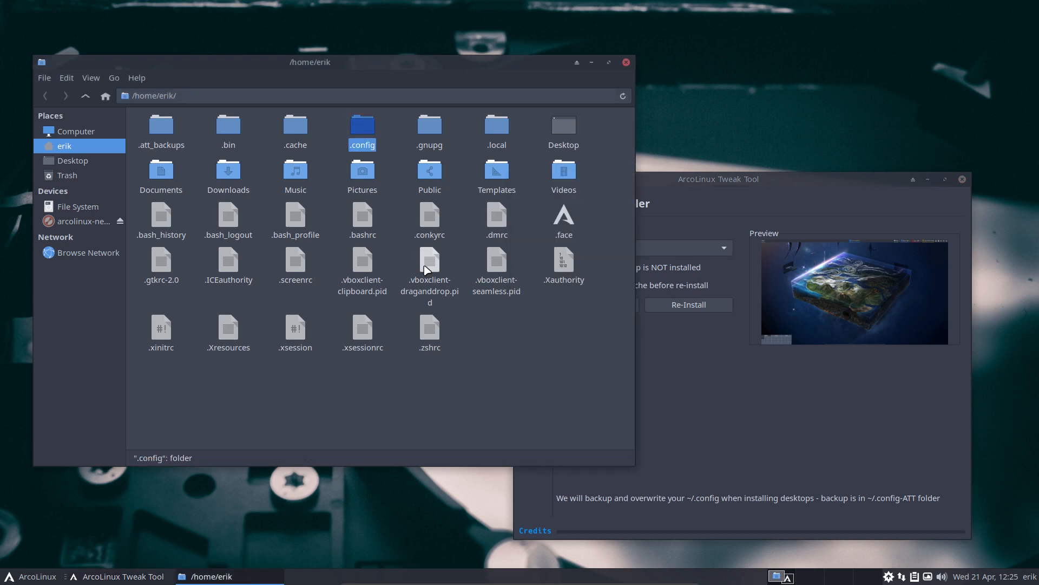
click(688, 356)
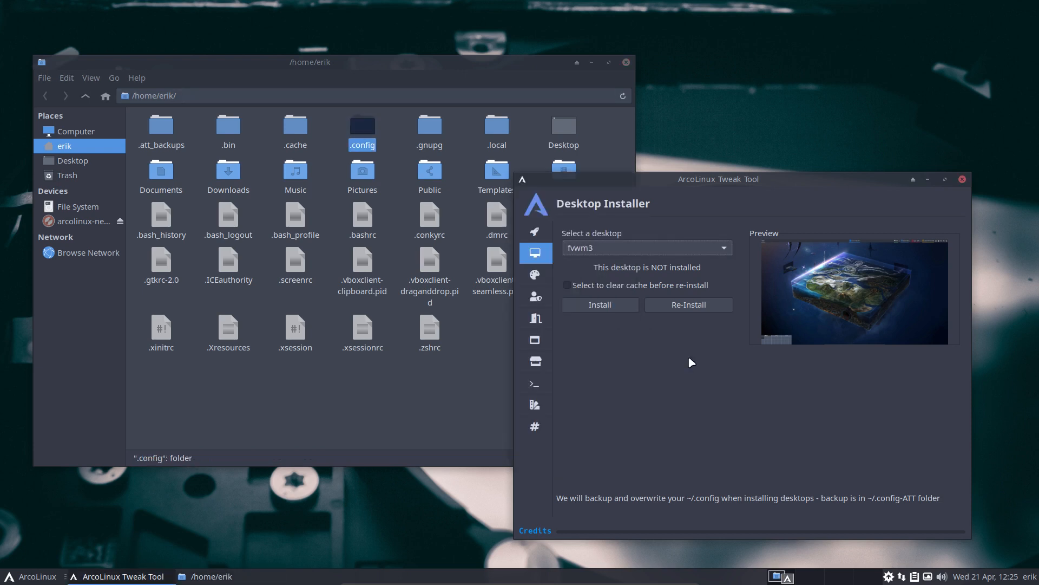
click(634, 255)
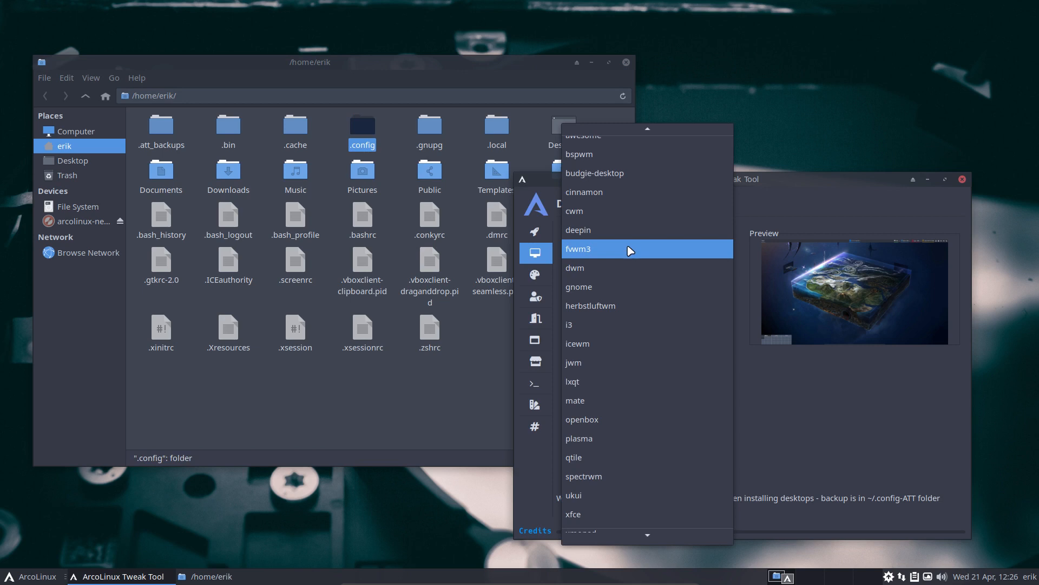
Choose awesome and install it, watching the home folder in Thunar.
click(601, 135)
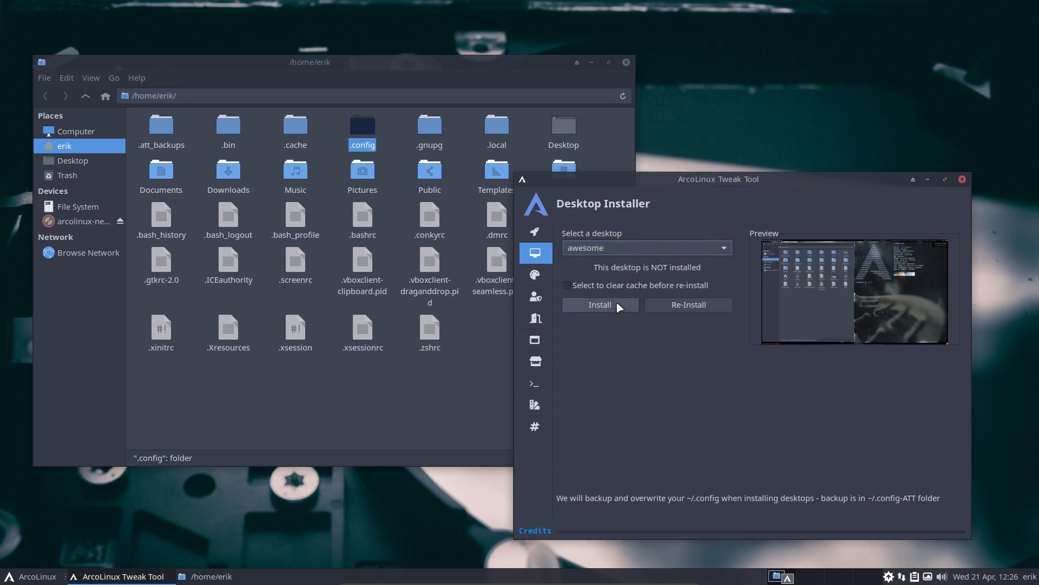
click(600, 305)
click(500, 293)
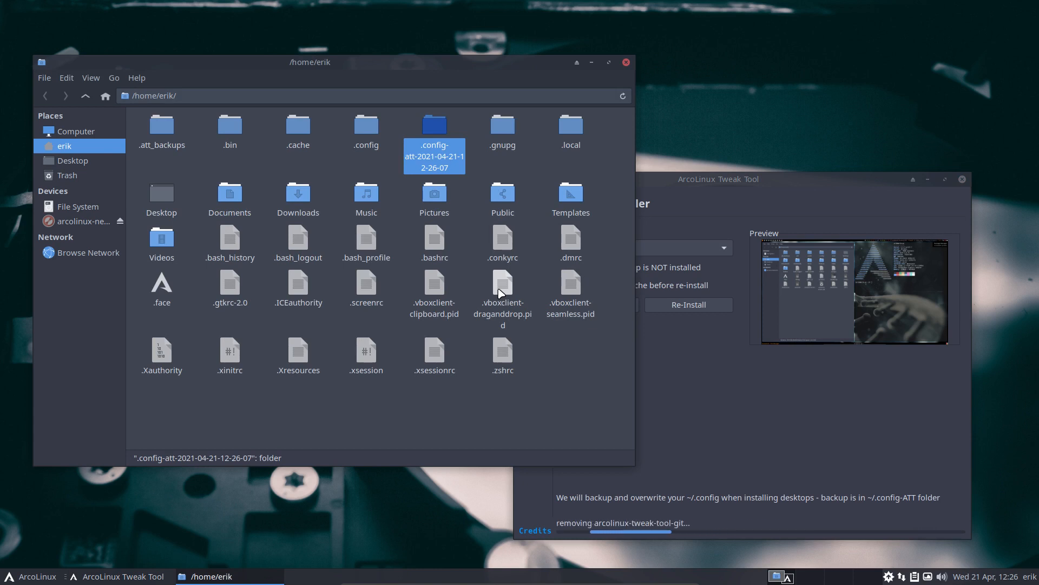
click(367, 127)
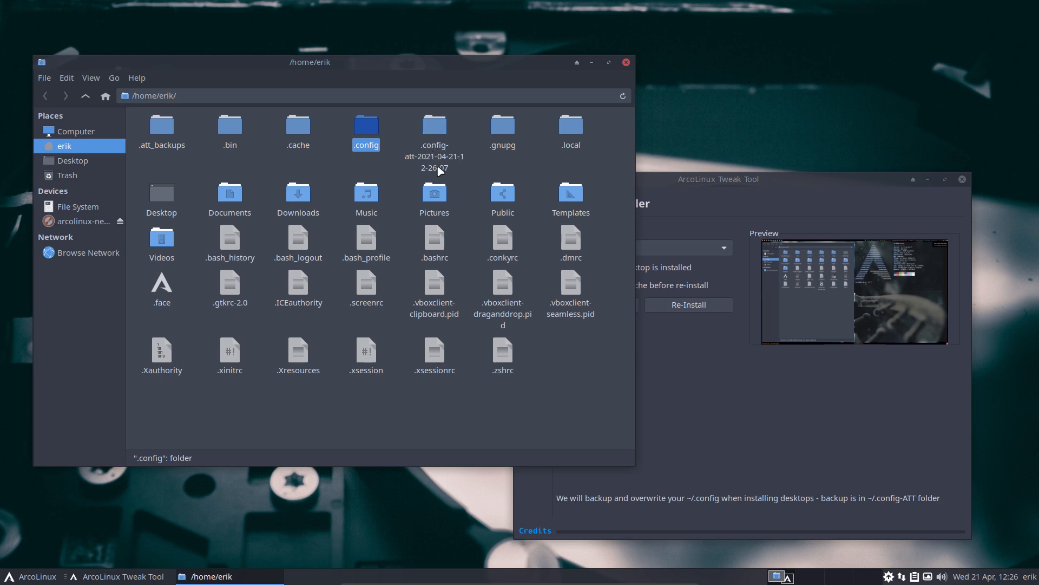
drag(341, 123, 437, 137)
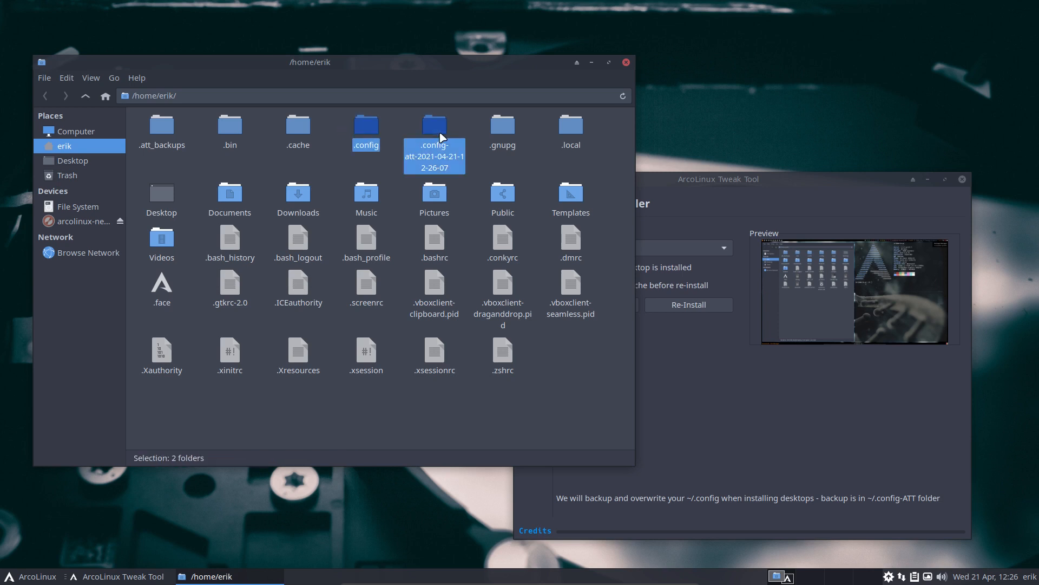
right_click(439, 131)
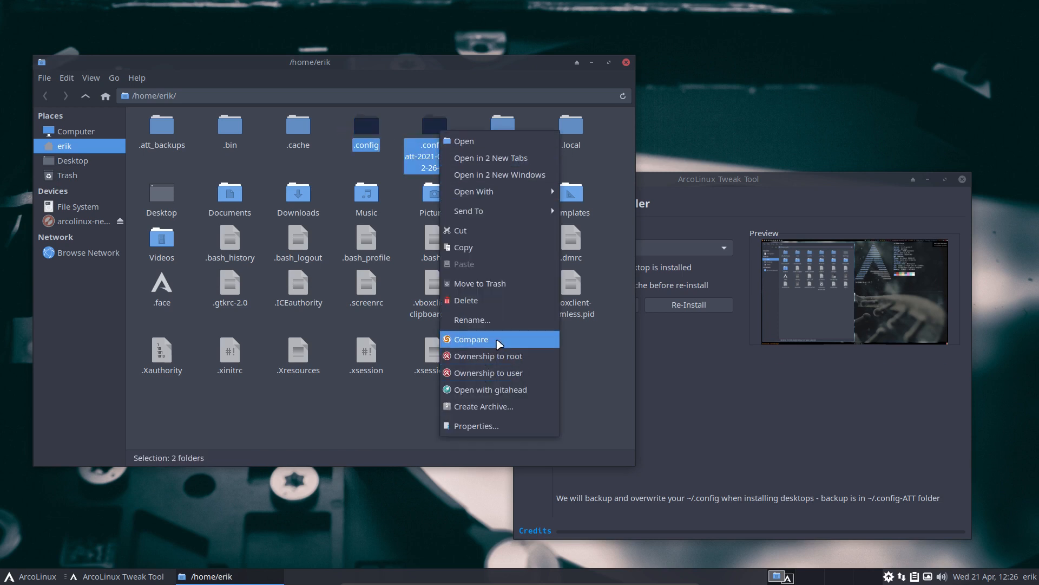
Compare .config with its backup in Meld, spotting new awesome and lain folders, then close Meld.
click(498, 344)
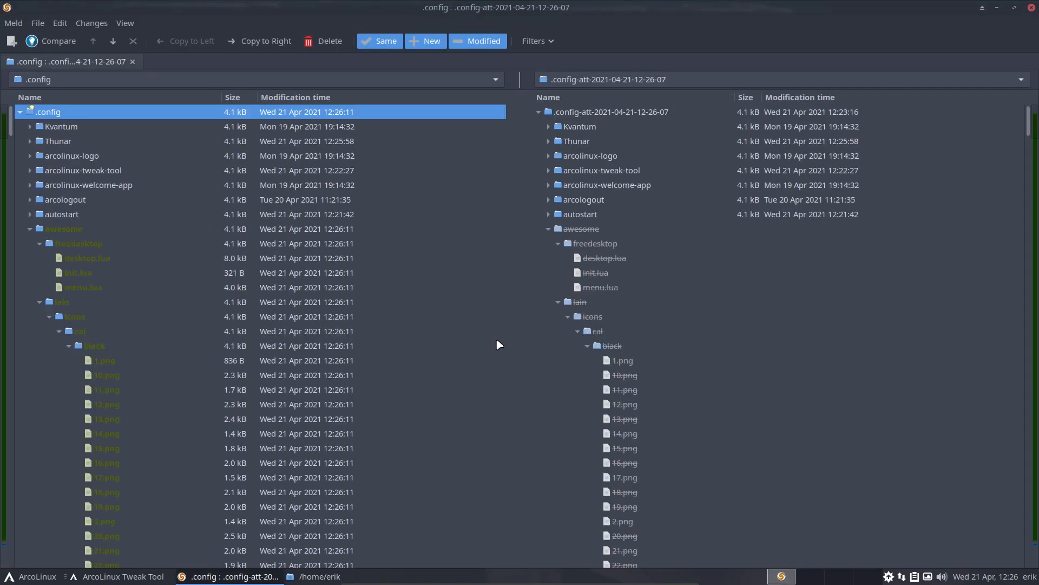
click(539, 112)
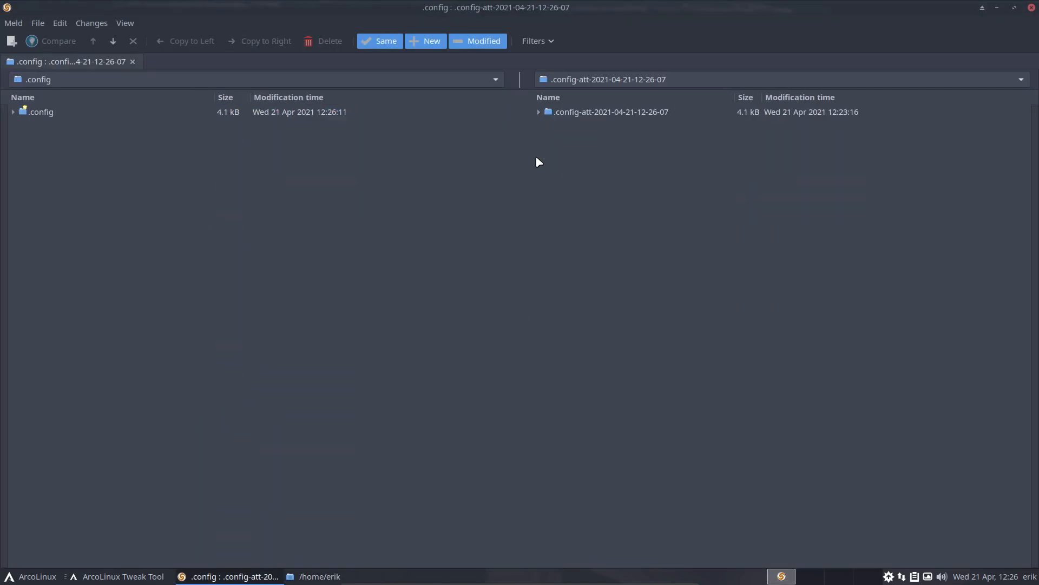
click(1032, 7)
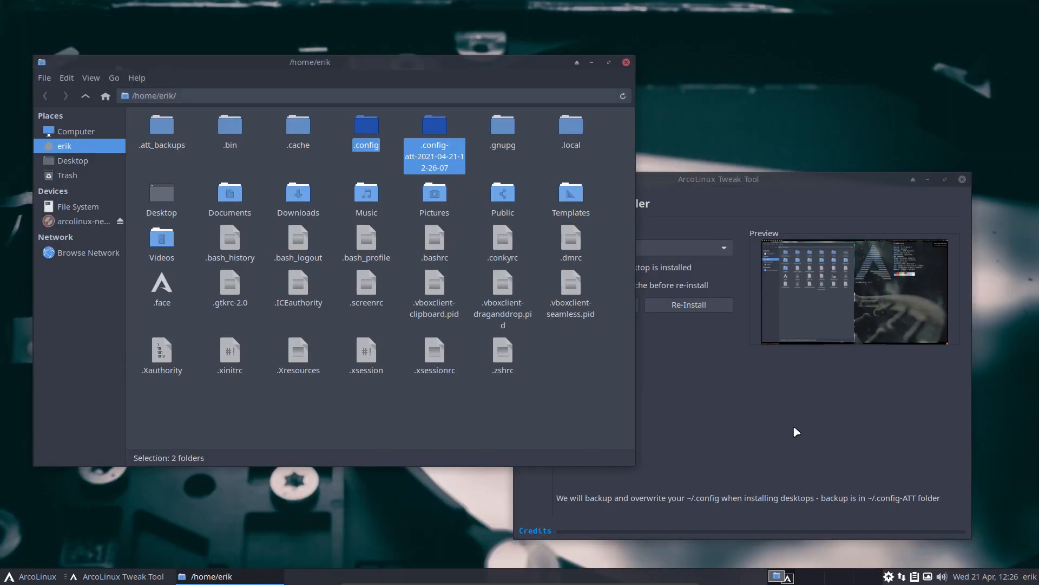
click(710, 312)
Install the fvwm3 desktop from the Tweak Tool's Select a desktop list.
click(661, 248)
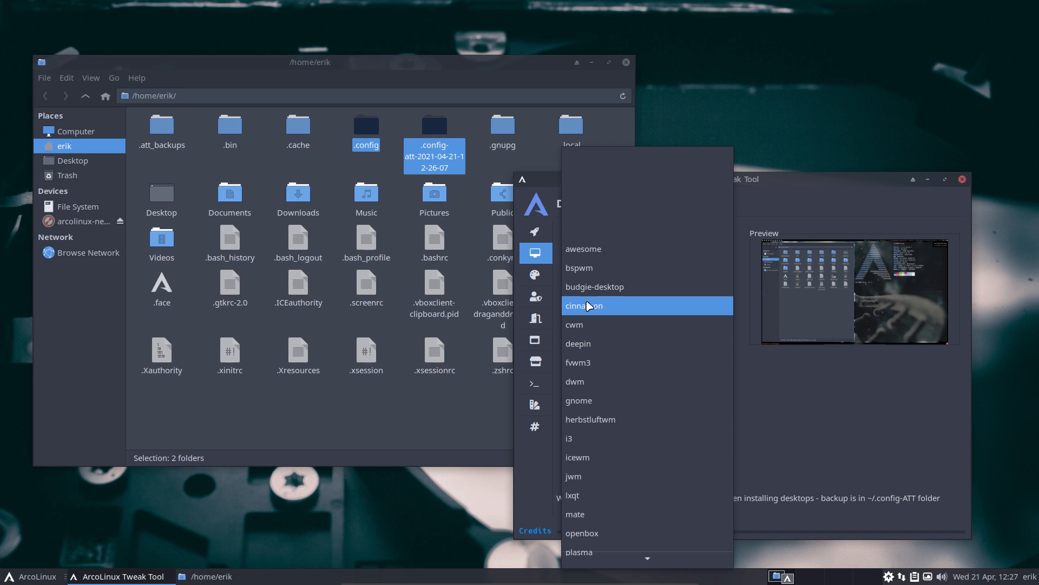
click(608, 364)
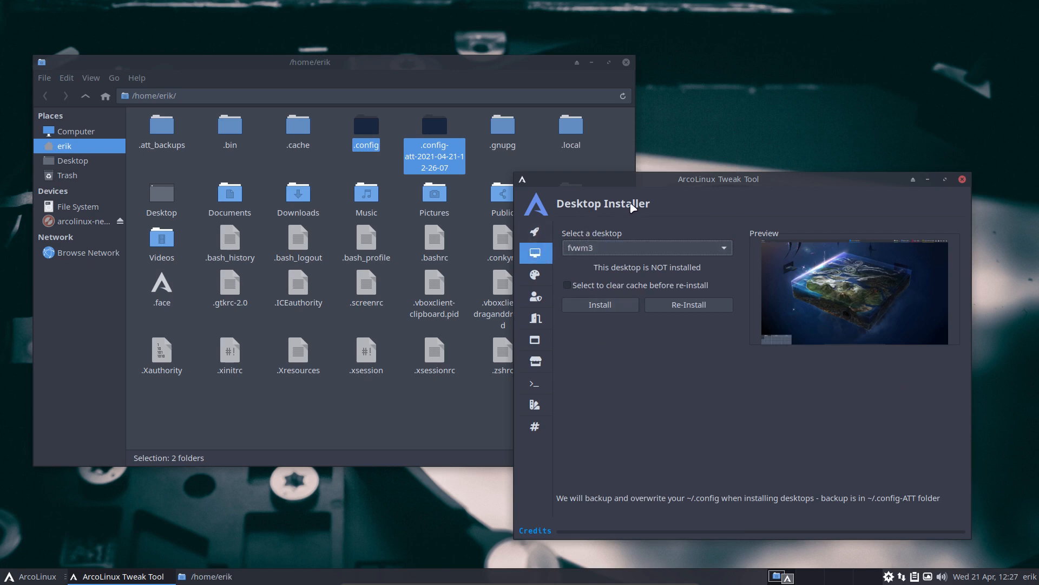
click(619, 309)
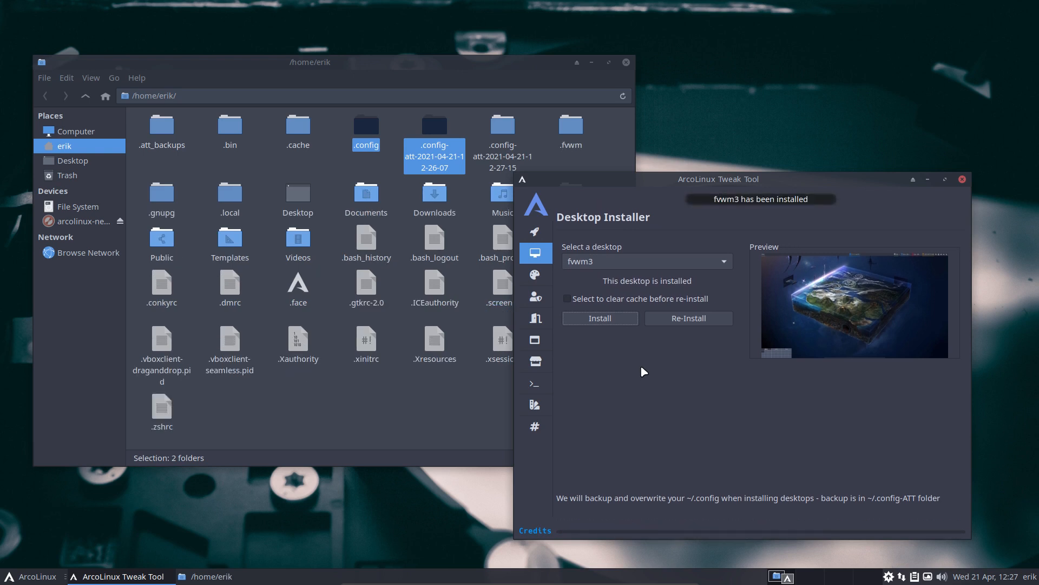
click(42, 578)
Log out of Xfce and sign in to the awesome session from SDDM with the account password.
click(72, 560)
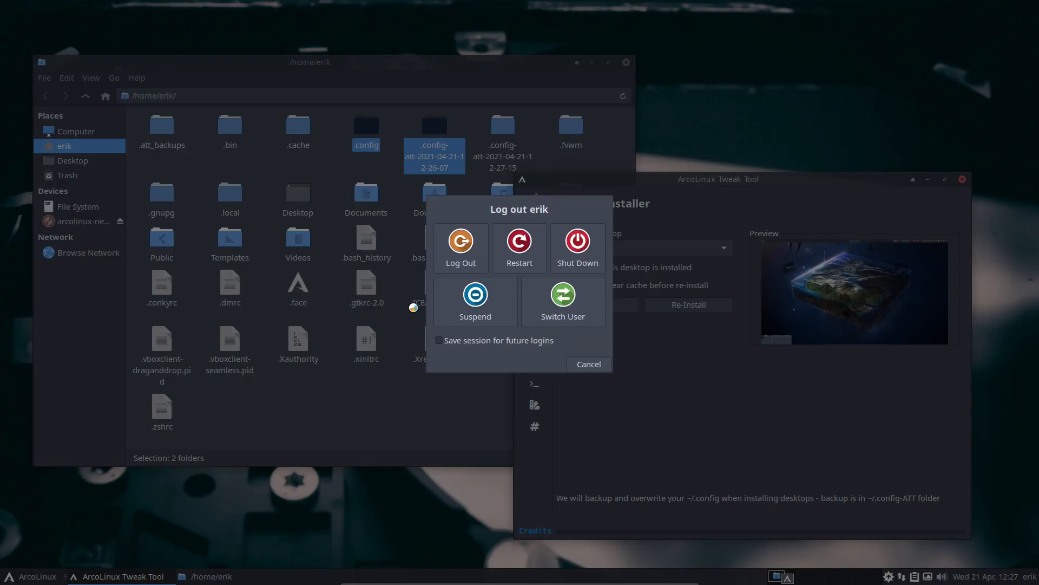
click(461, 247)
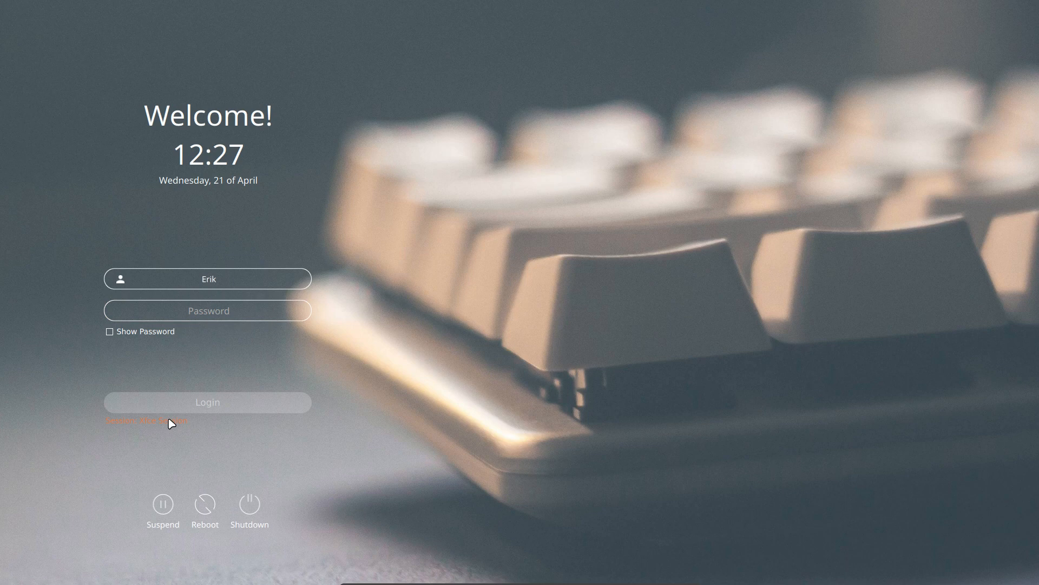
click(170, 421)
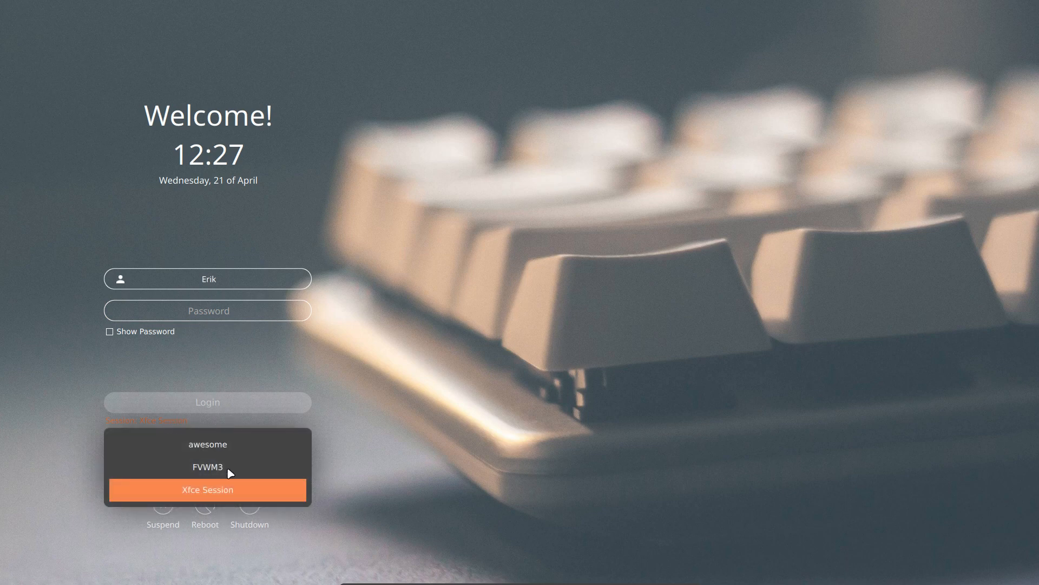
click(219, 448)
click(204, 313)
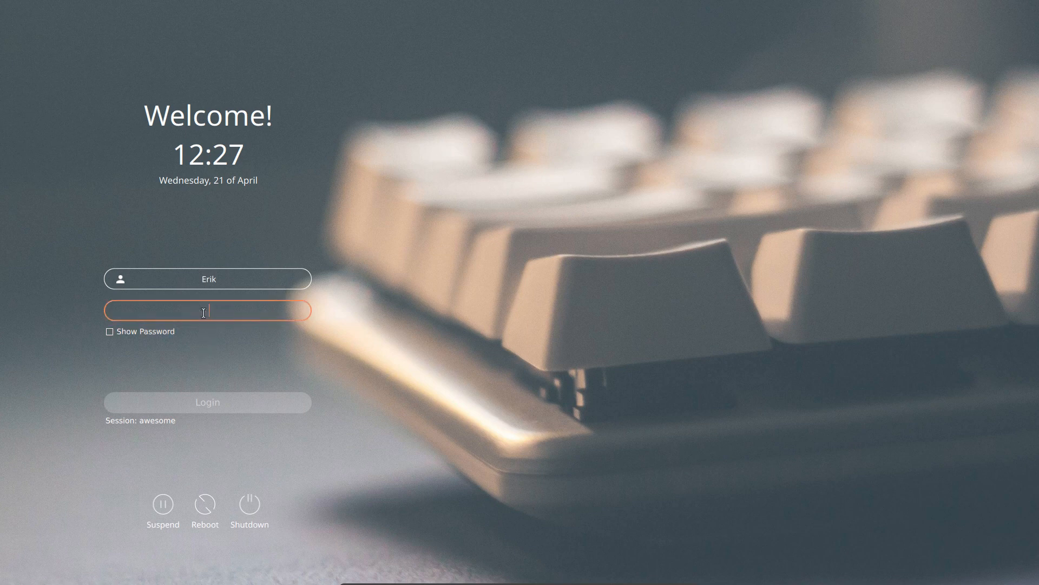
text(****)
key(Return)
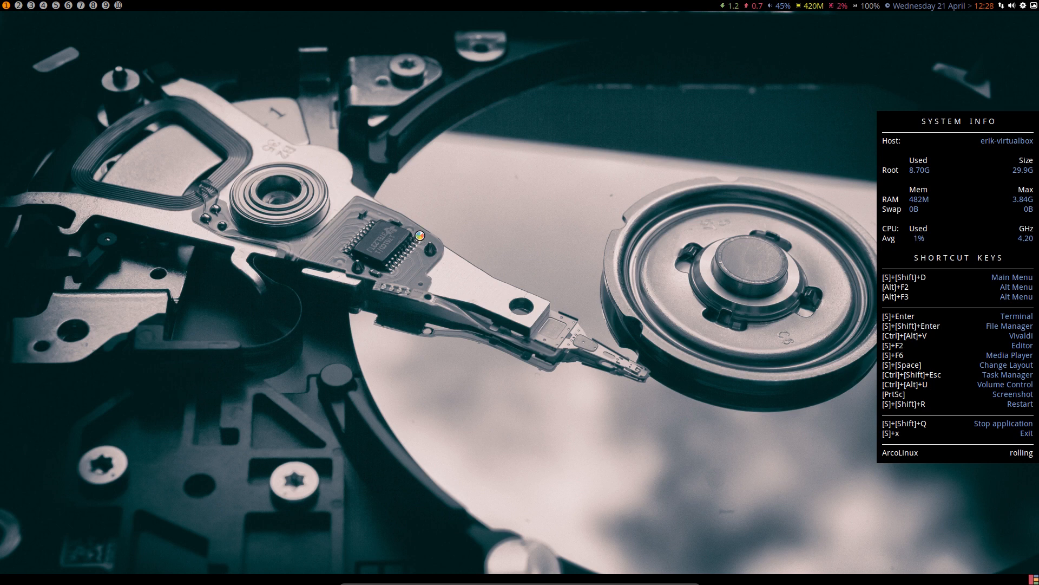
Open a terminal and a home-folder file manager in awesome, then log out.
key(super+Return)
key(super+shift+Return)
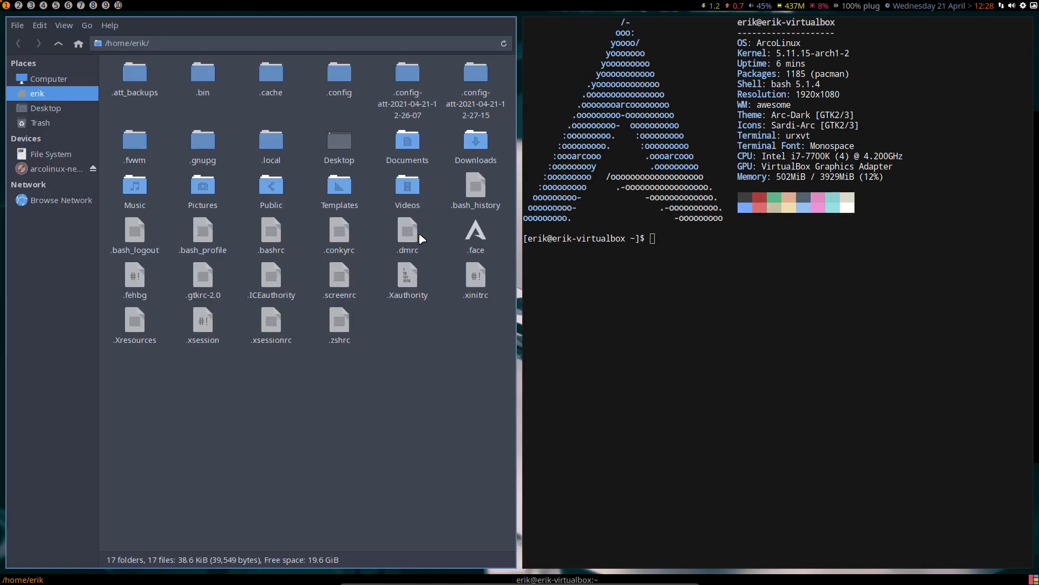
key(super+x)
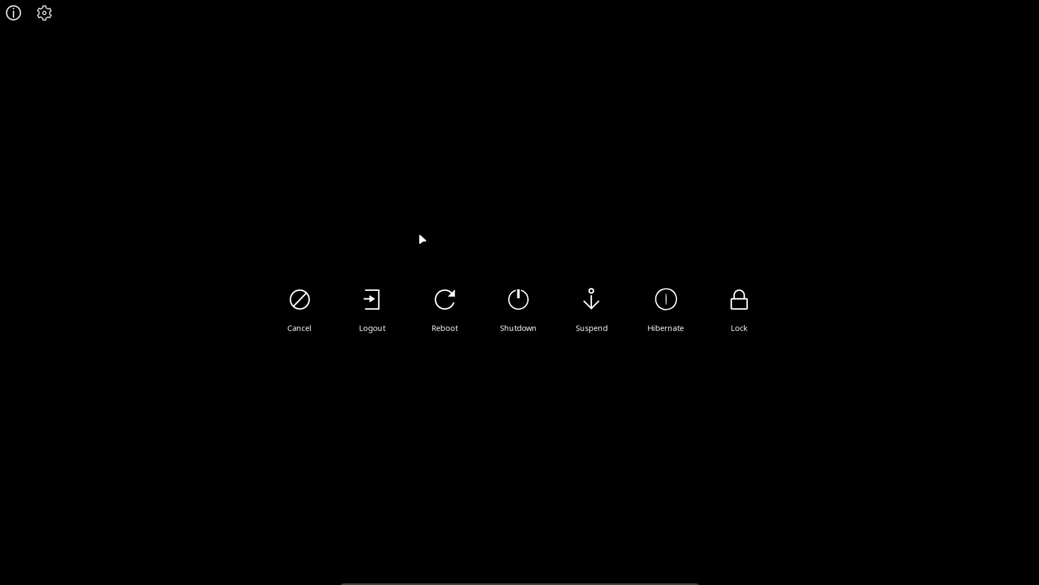
click(379, 298)
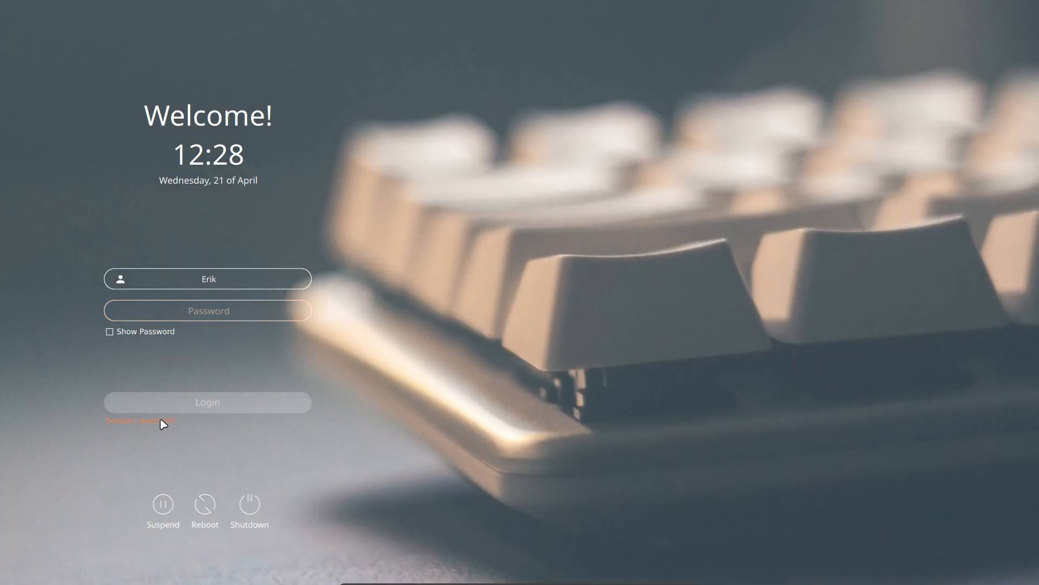
Sign in to the FVWM3 session from SDDM with the account password.
click(163, 424)
click(217, 470)
click(199, 319)
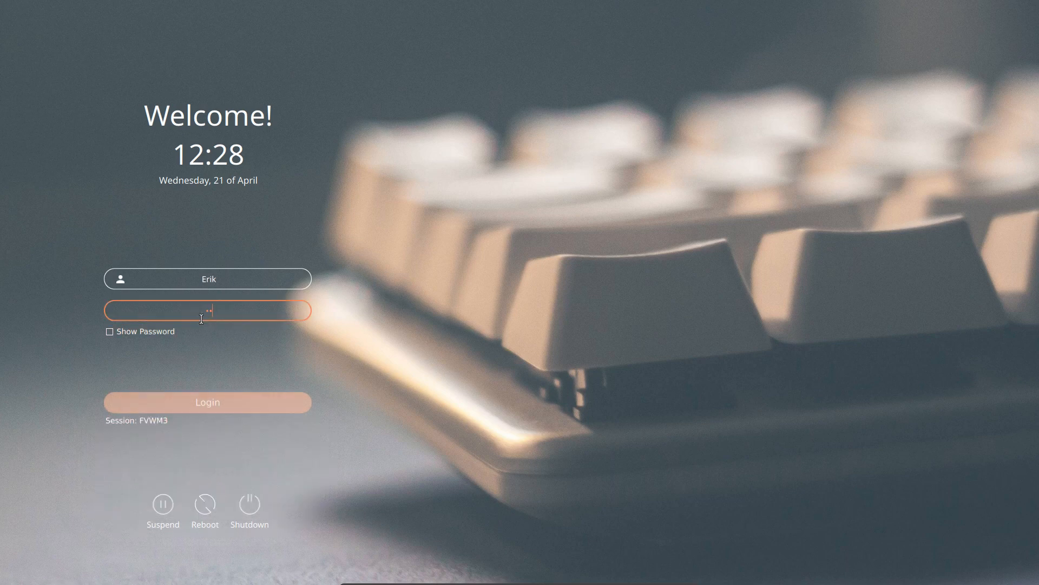
key(Return)
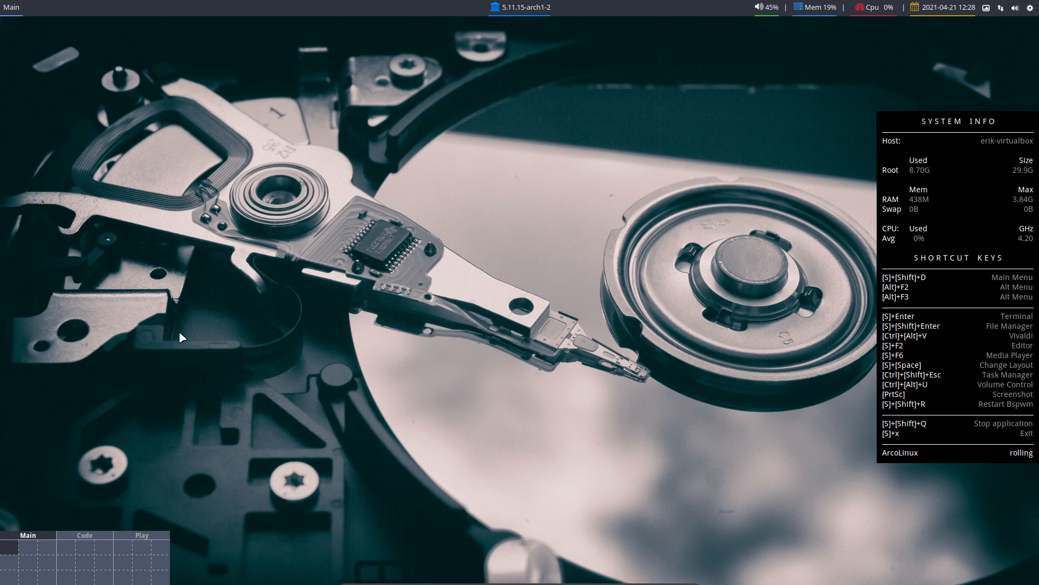
Explore the FVWM3 window-operations and root menus with its Programs submenu, then close them.
right_click(276, 173)
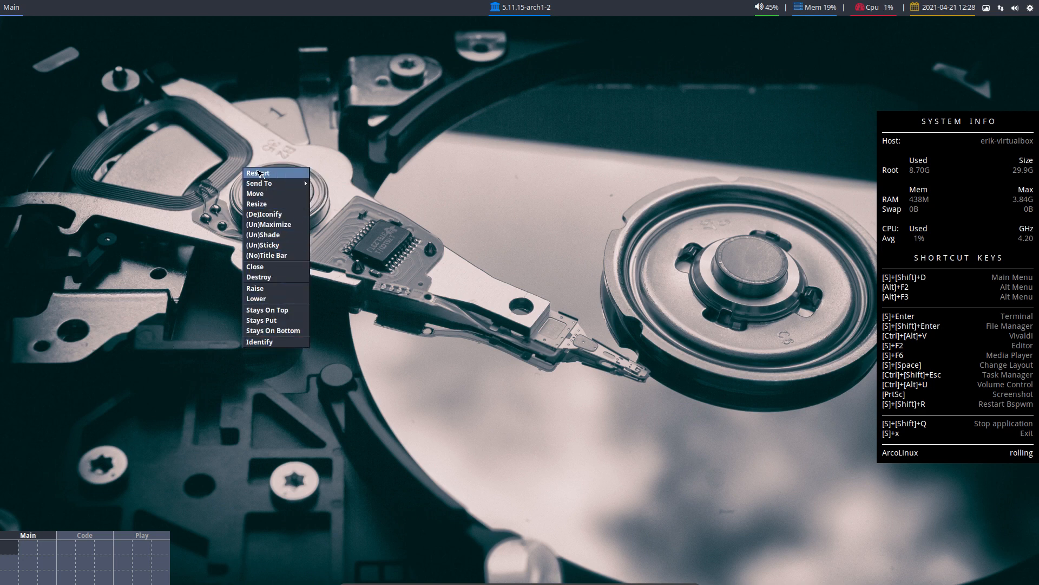
click(222, 153)
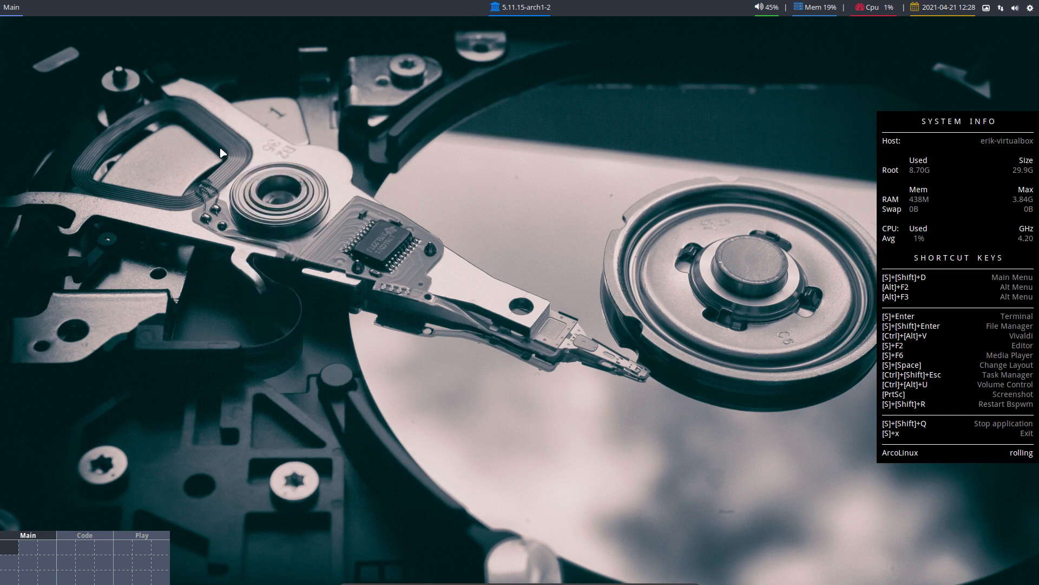
click(221, 156)
mouse_move(224, 161)
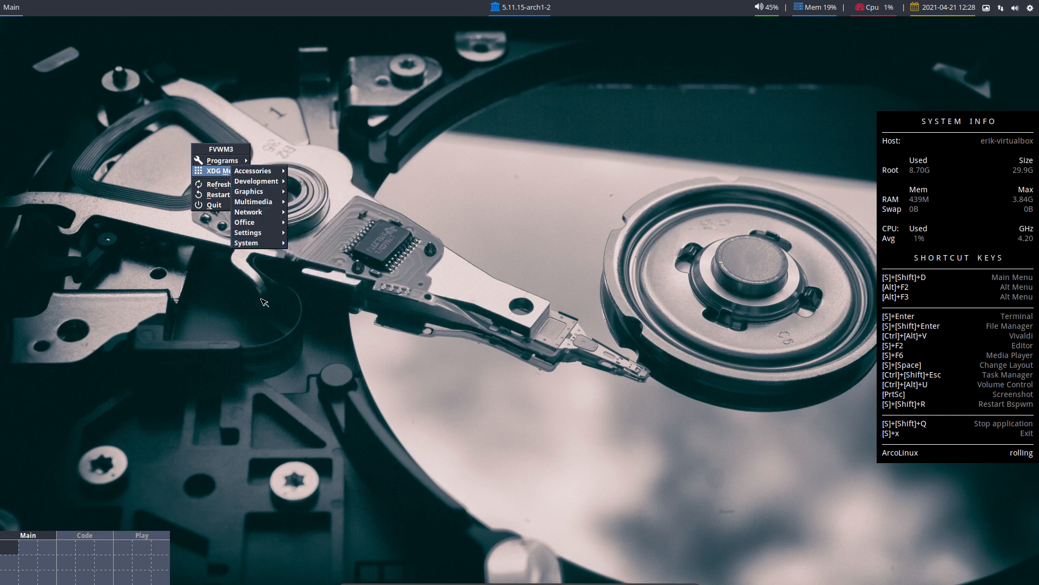
click(265, 356)
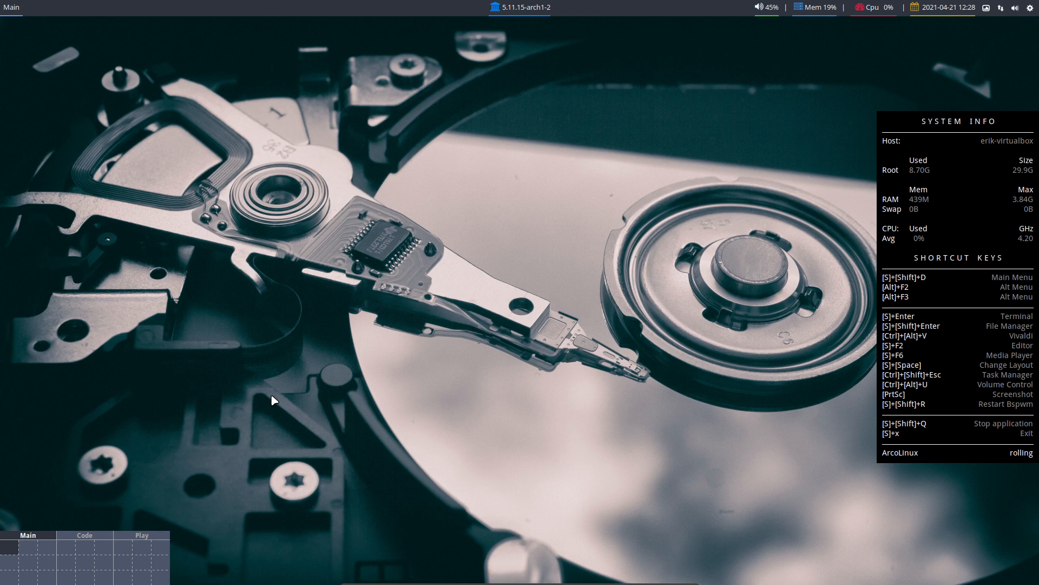
Cycle through the Main, Code and Play pager pages, ending on Code, and bring up the logout screen.
click(33, 552)
click(44, 549)
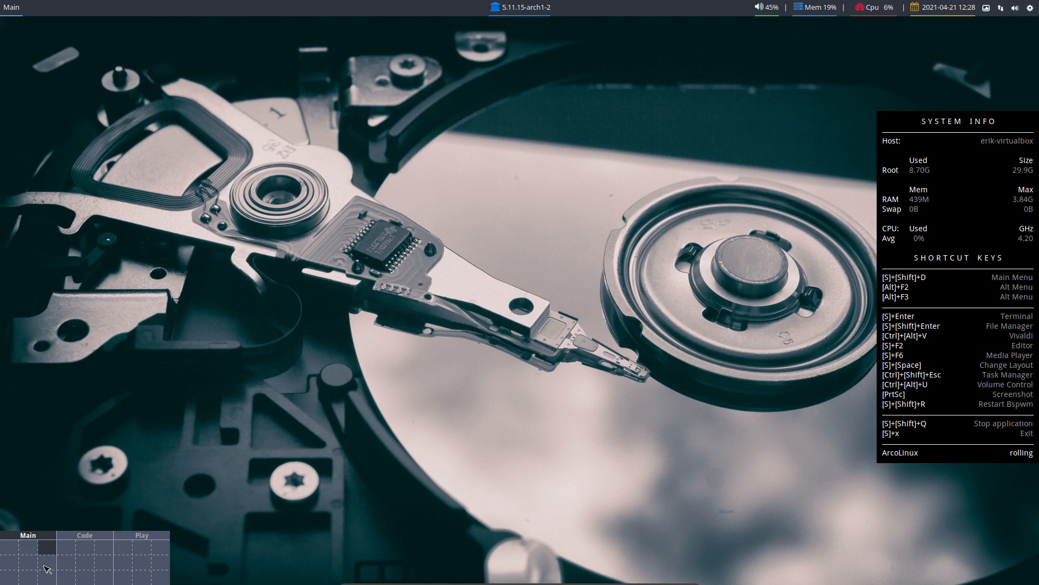
click(46, 567)
click(22, 578)
click(71, 579)
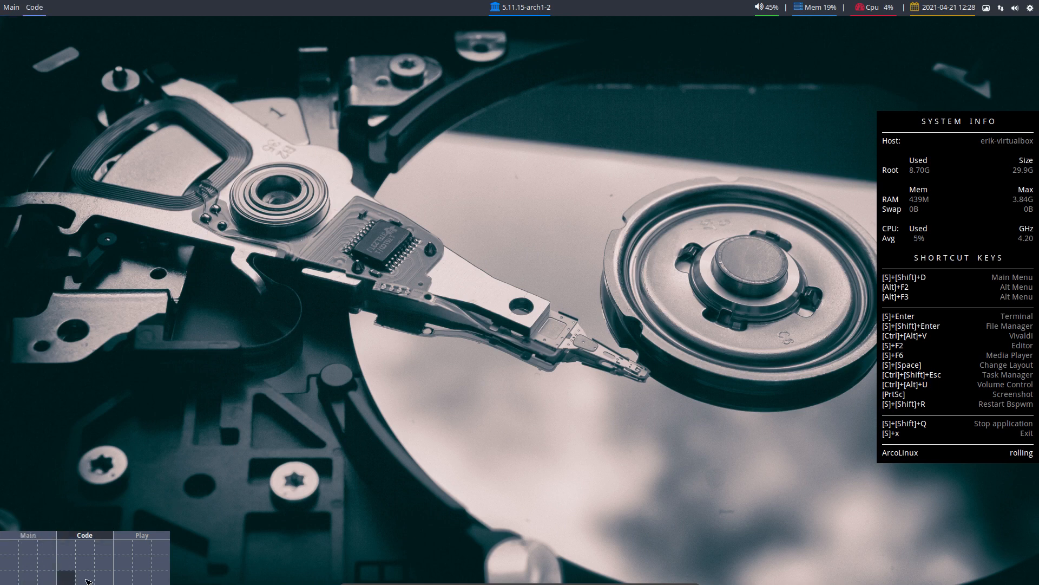
click(142, 578)
click(149, 547)
click(93, 547)
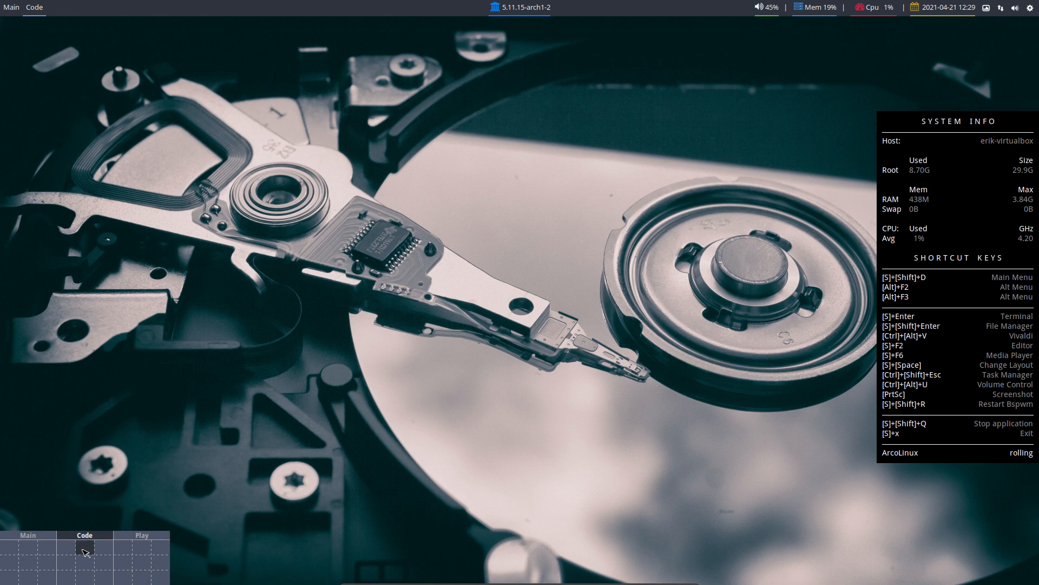
click(62, 552)
key(super+x)
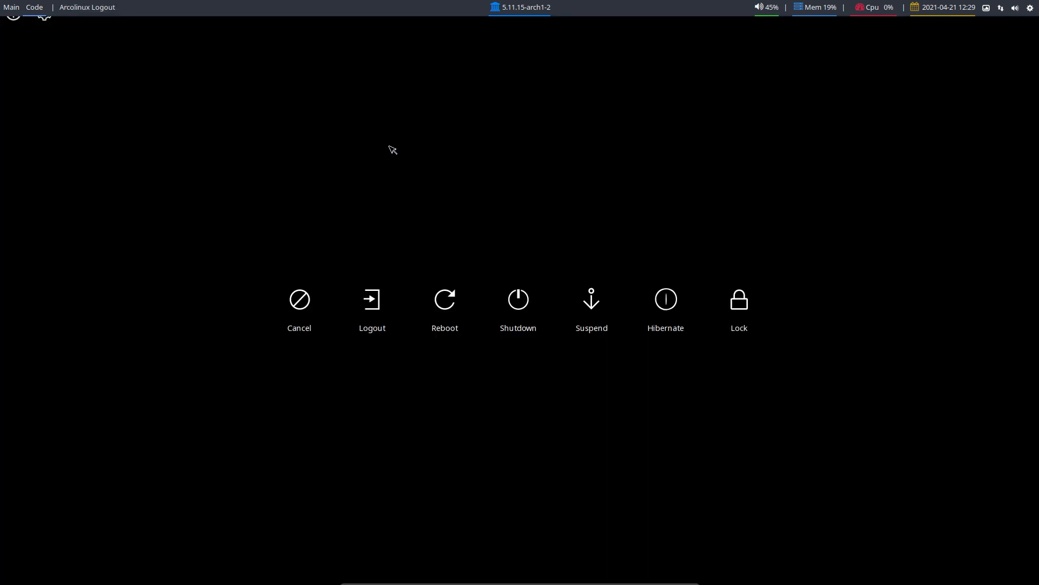
Log out of FVWM3 and sign back in to Xfce Session with the account password.
click(372, 299)
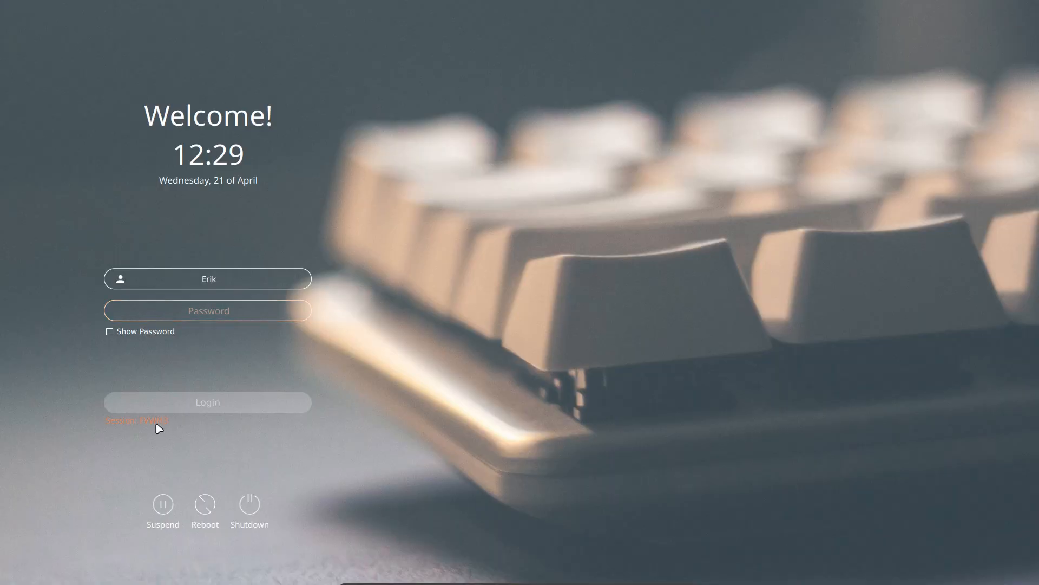
click(159, 422)
click(222, 492)
click(180, 312)
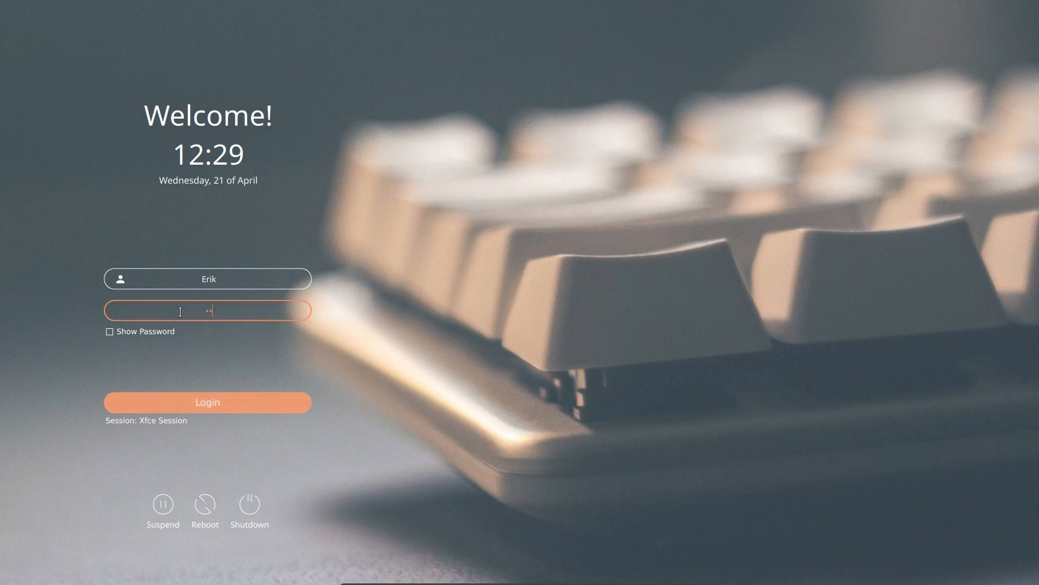
key(Return)
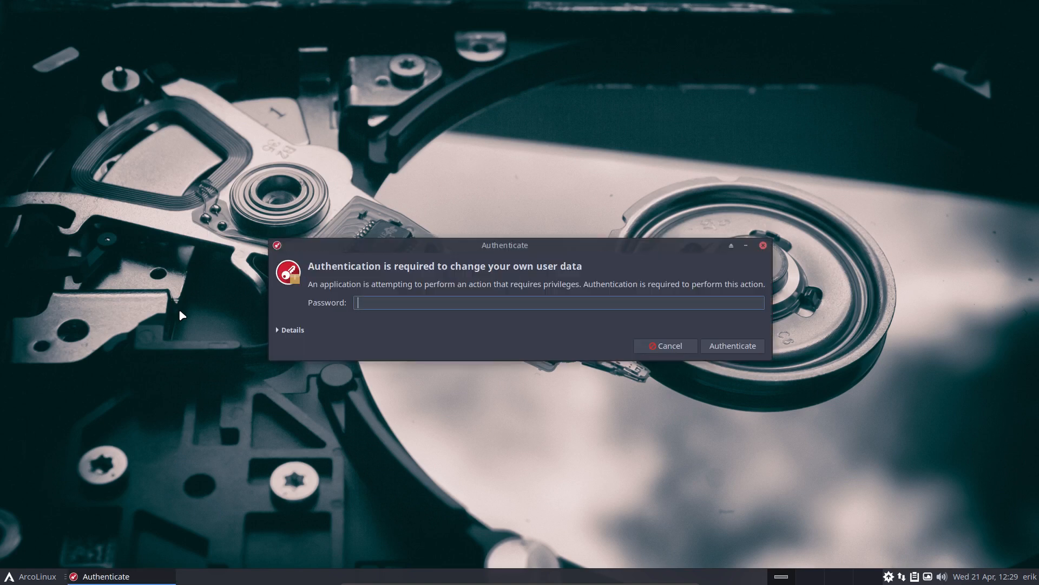
Authenticate the Tweak Tool, answer Yes to Lock File Found, and authenticate again.
text(••••)
key(Return)
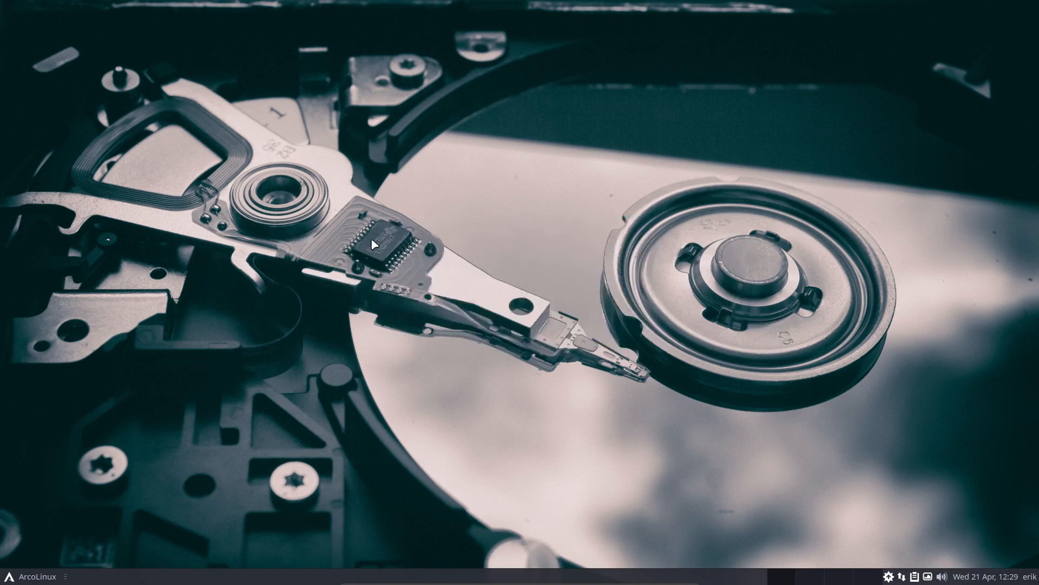
click(604, 331)
text(••••)
key(Return)
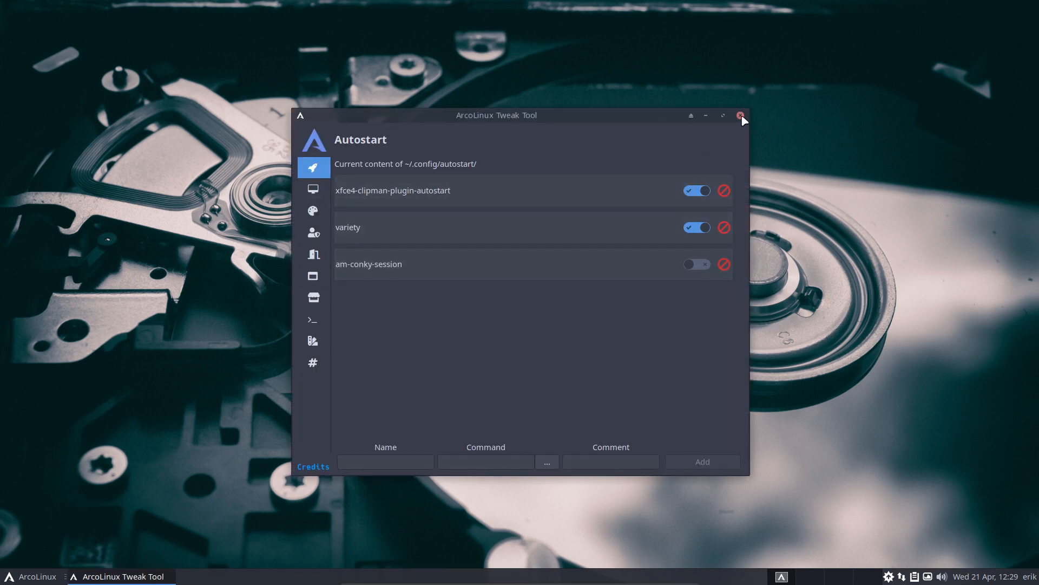
Relaunch the Tweak Tool with authentication and show the Desktop Installer page.
click(740, 116)
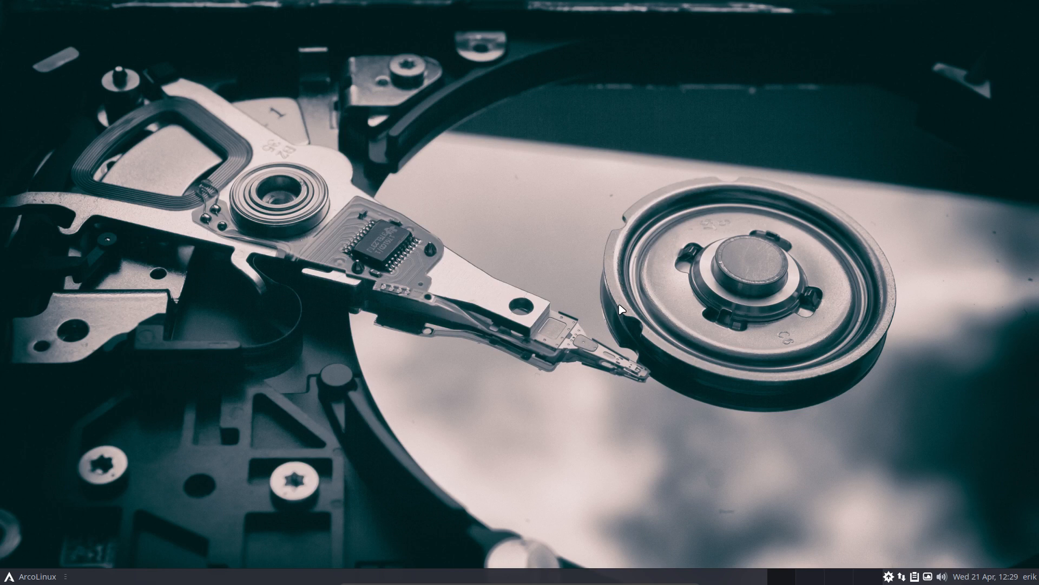
text(••)
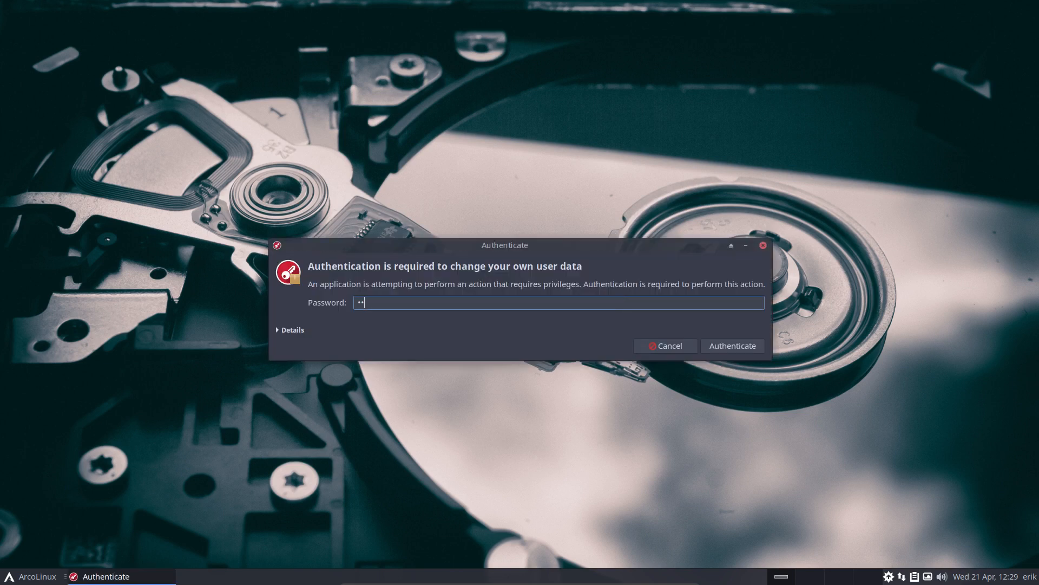
text(•••)
key(Return)
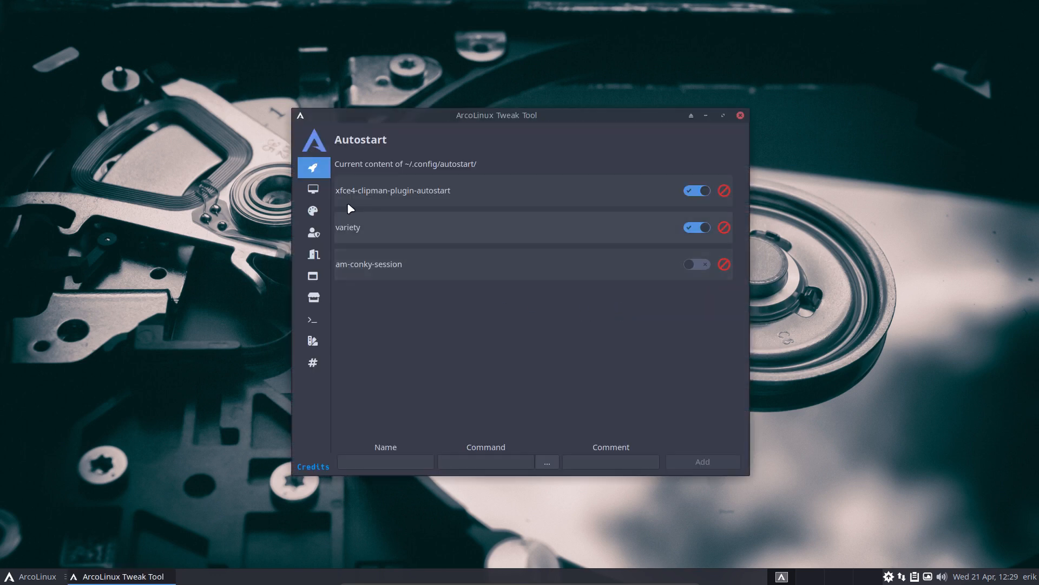
click(314, 189)
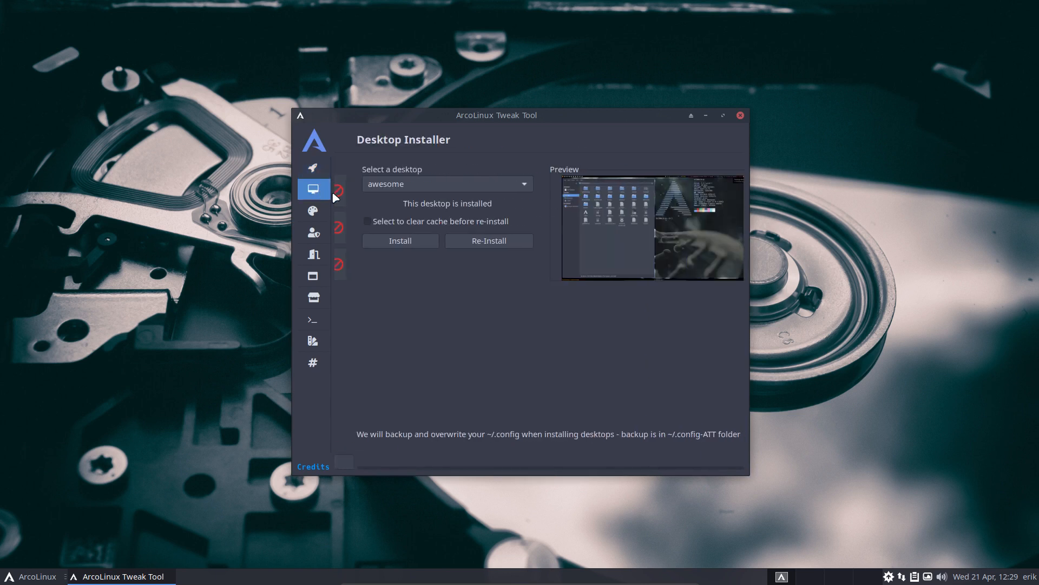
Browse the installable desktops list three times keeping awesome selected, then close the Tweak Tool.
click(396, 186)
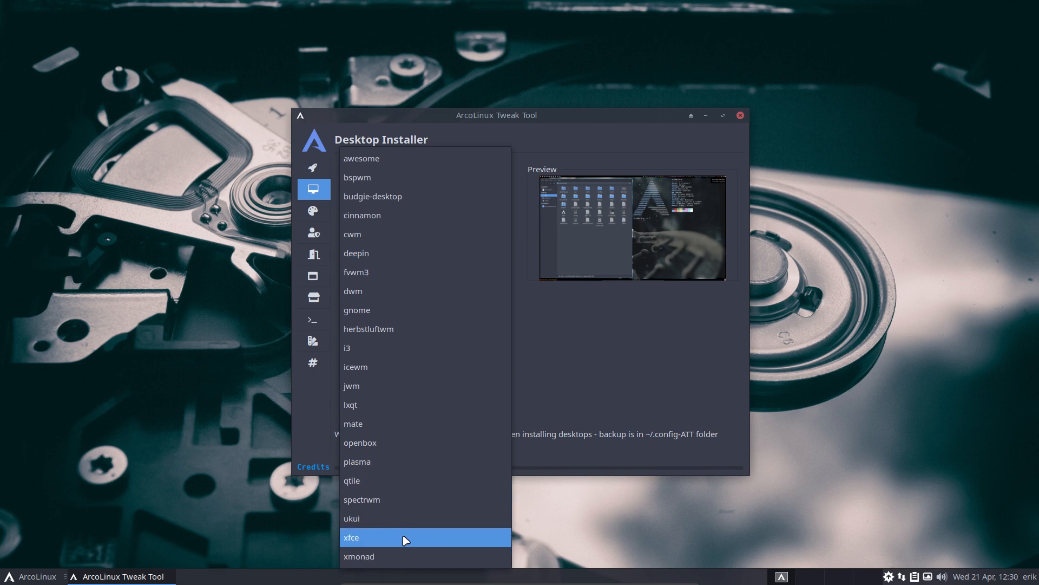
click(597, 339)
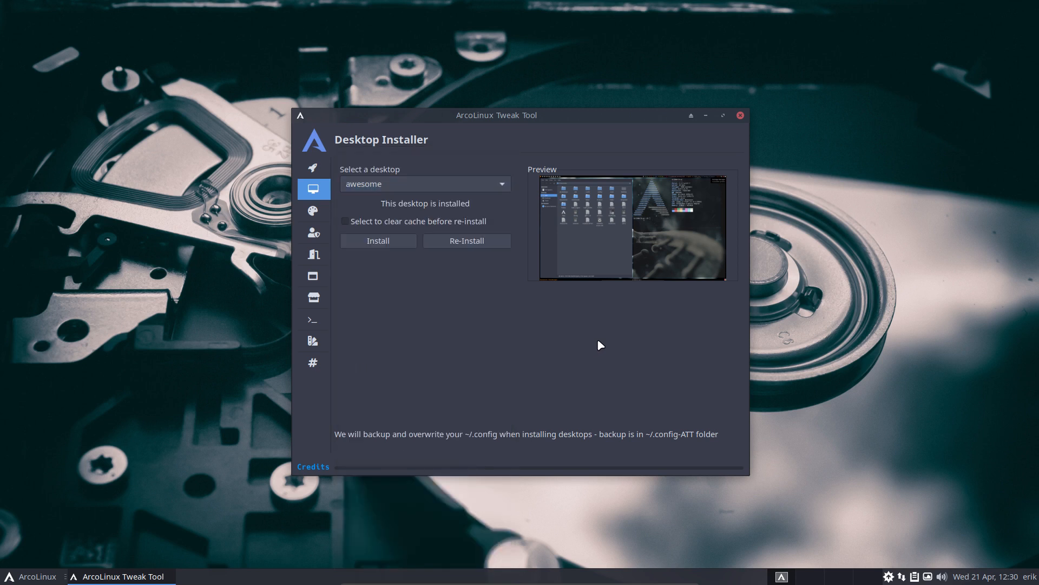
click(471, 185)
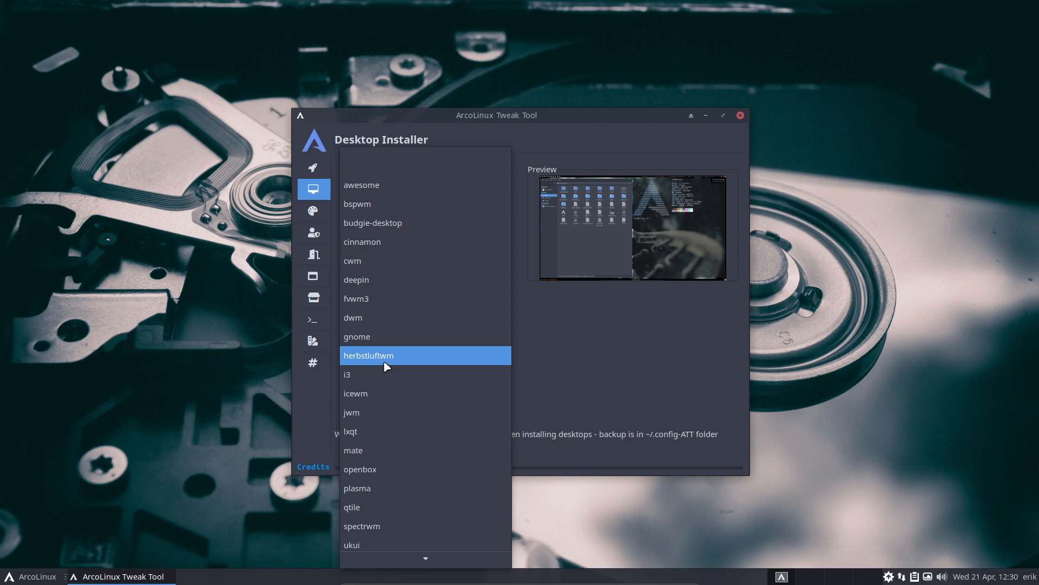
click(538, 355)
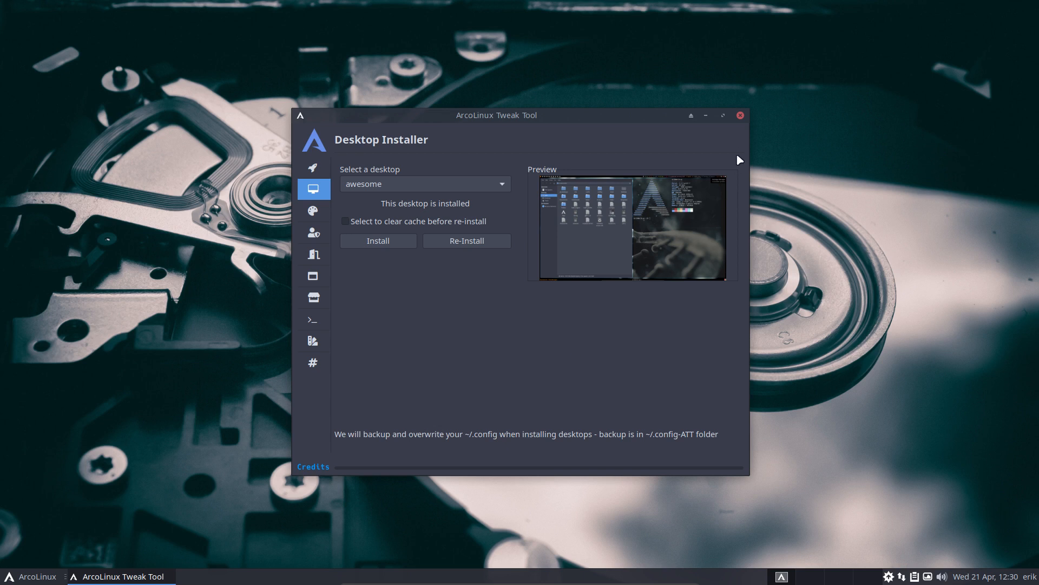
click(418, 188)
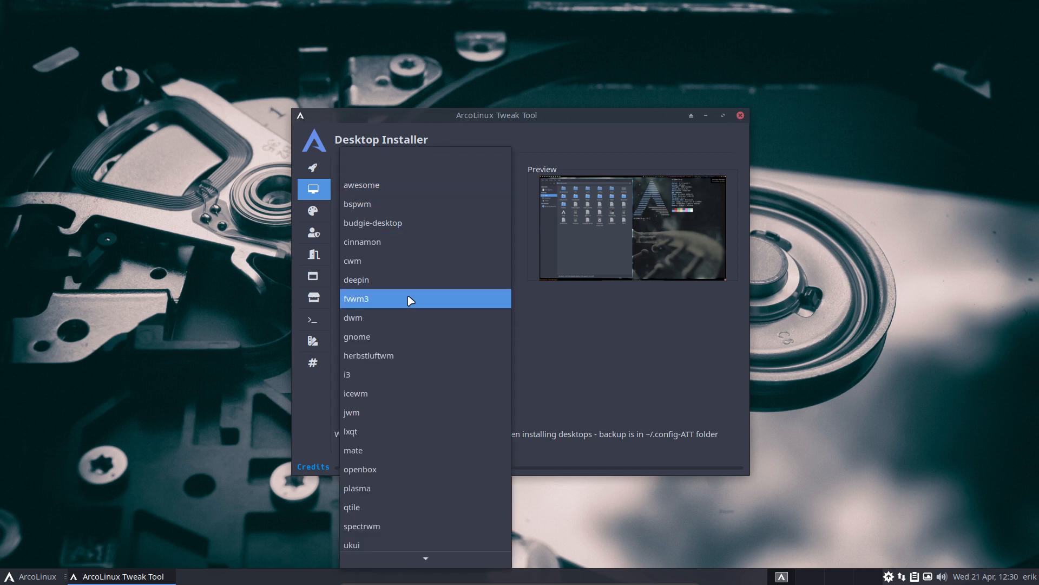
click(659, 358)
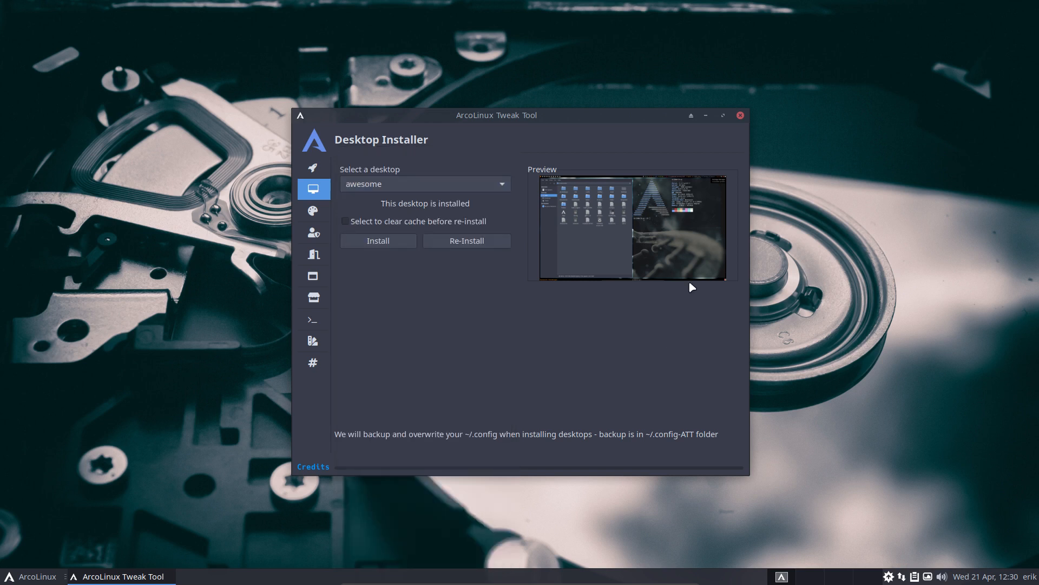
click(740, 116)
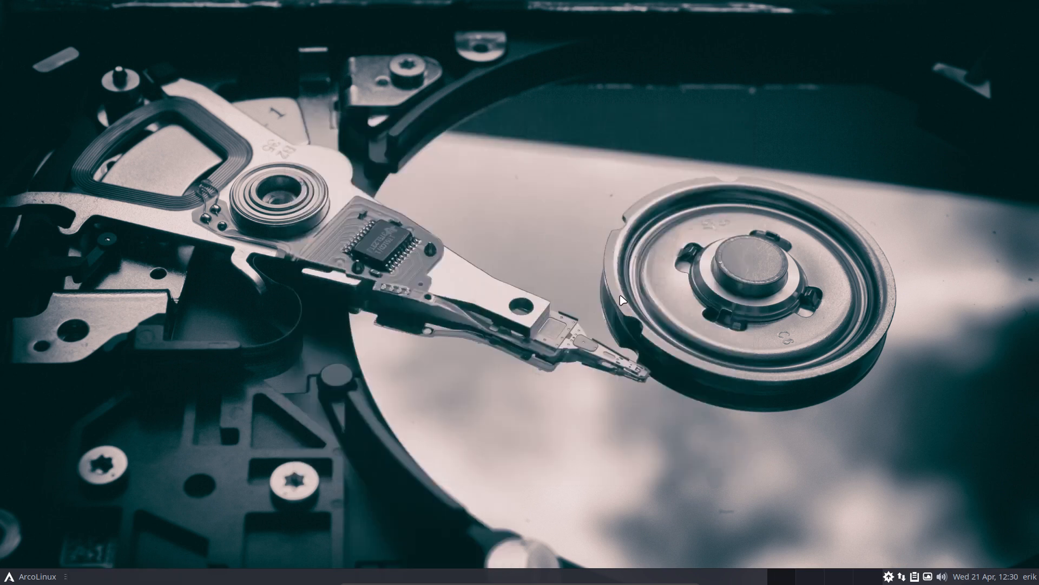